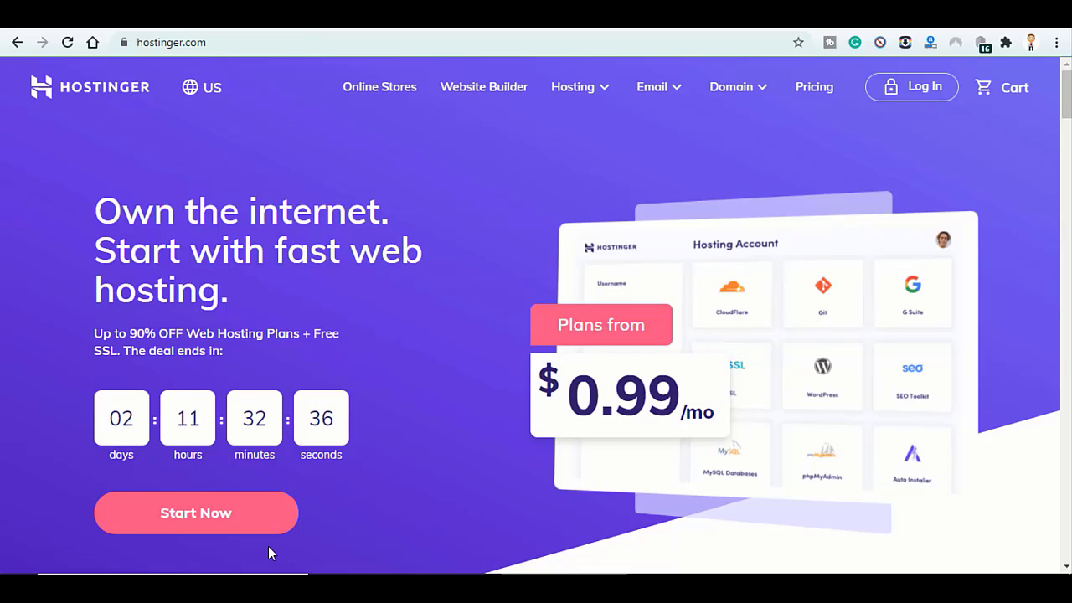
{"action": "left_click", "coordinate": [230, 531]}
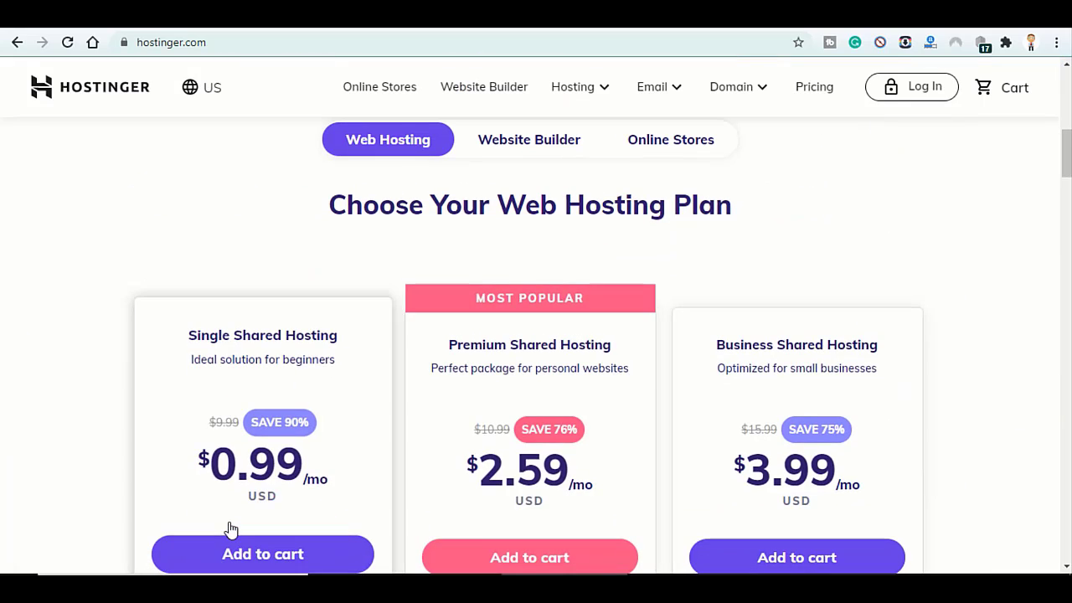
{"action": "scroll", "coordinate": [938, 230], "scroll_direction": "down", "scroll_amount": 3}
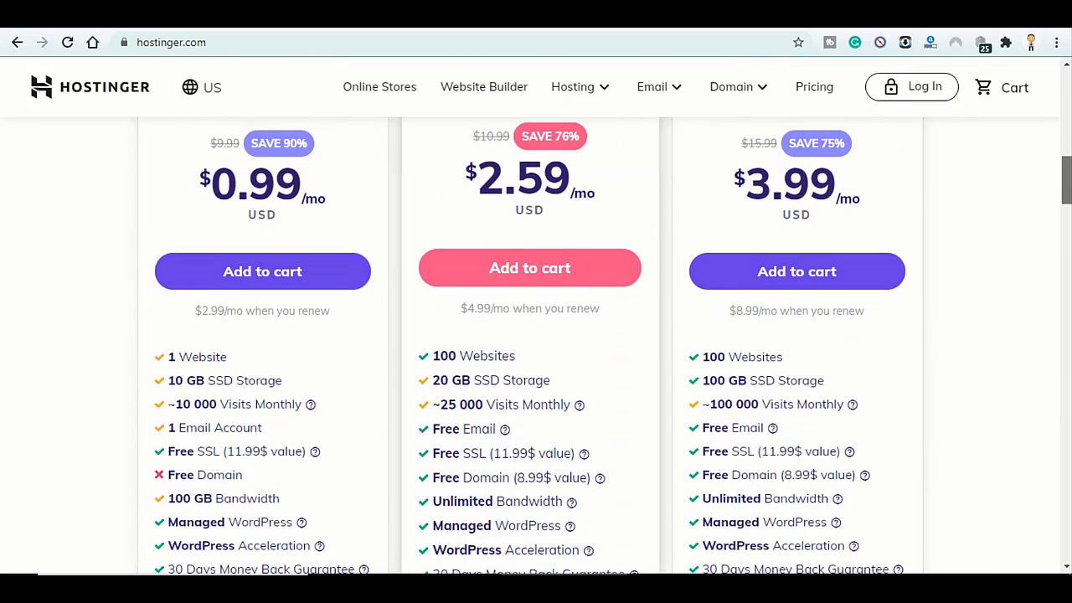
{"action": "scroll", "coordinate": [311, 376], "scroll_direction": "down", "scroll_amount": 1}
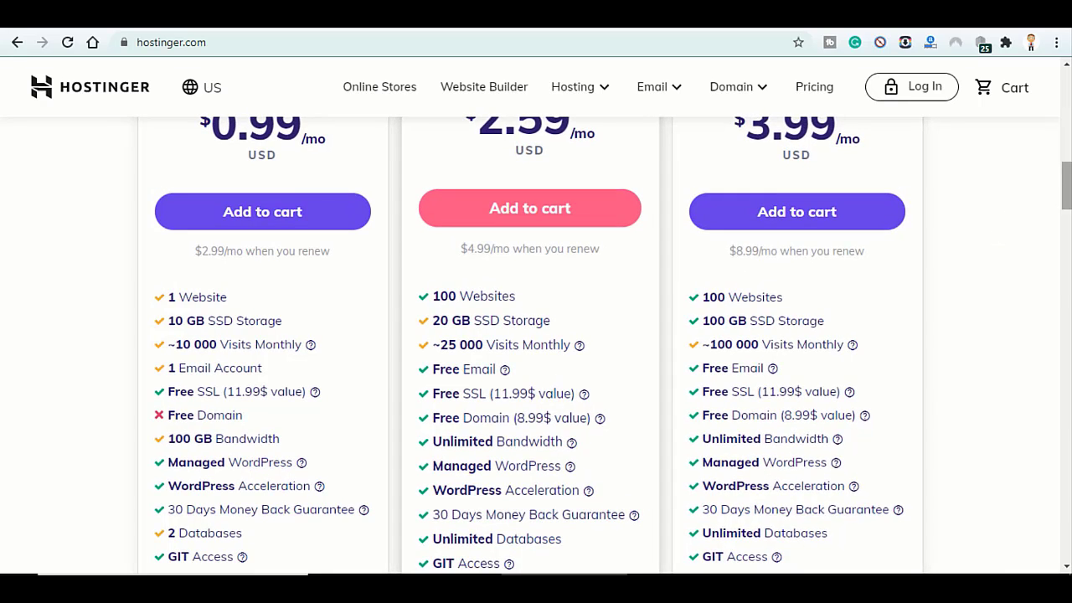
{"action": "left_click_drag", "start_coordinate": [1066, 188], "coordinate": [1066, 168]}
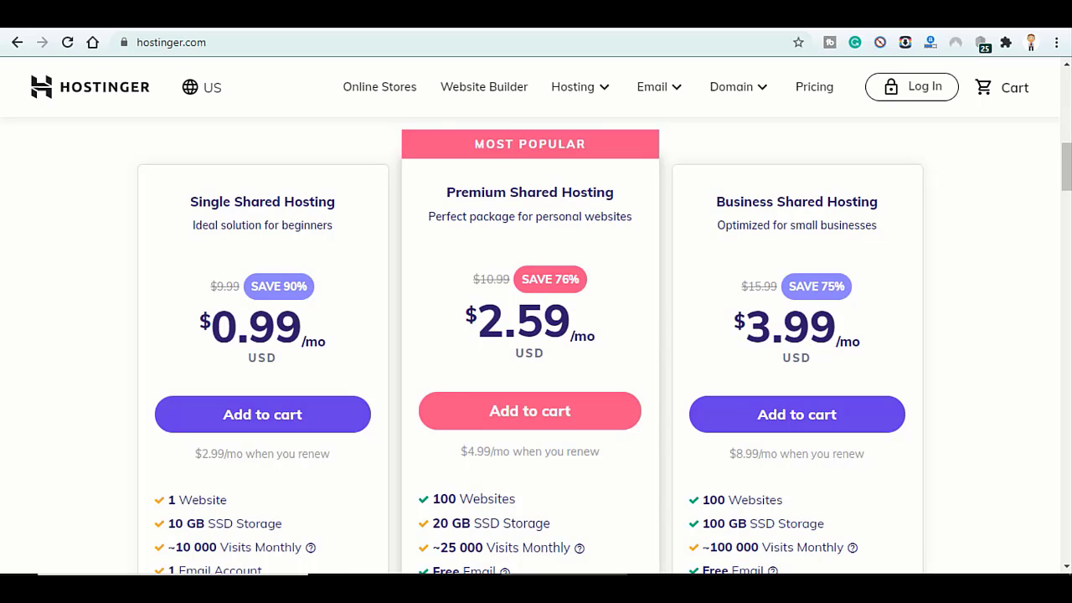
{"action": "left_click_drag", "start_coordinate": [1067, 167], "coordinate": [1066, 183]}
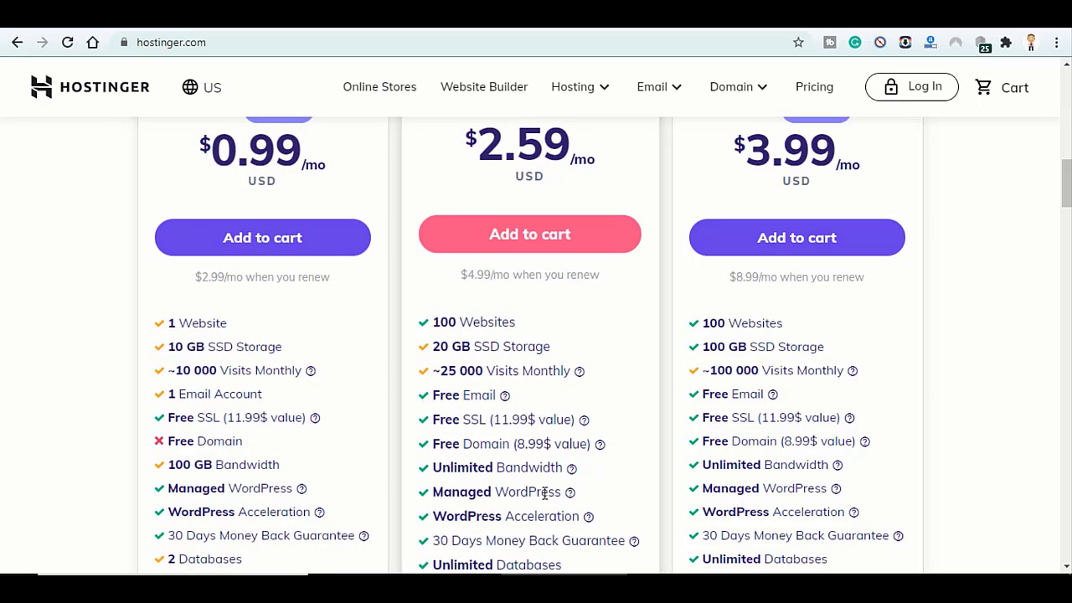
{"action": "scroll", "coordinate": [1065, 176], "scroll_direction": "up", "scroll_amount": 3}
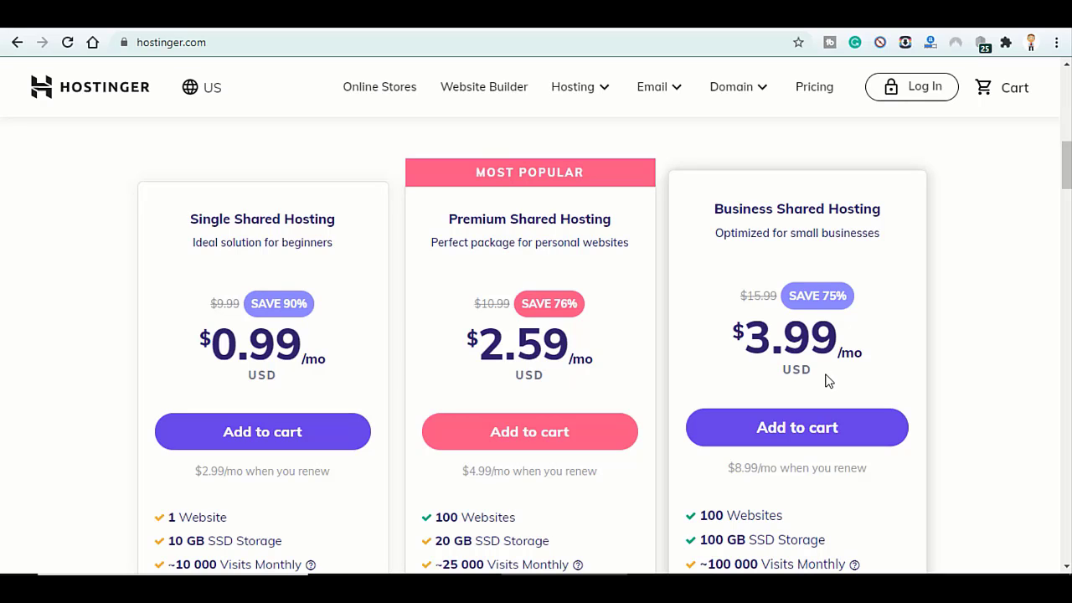
{"action": "scroll", "coordinate": [1065, 167], "scroll_direction": "down", "scroll_amount": 2}
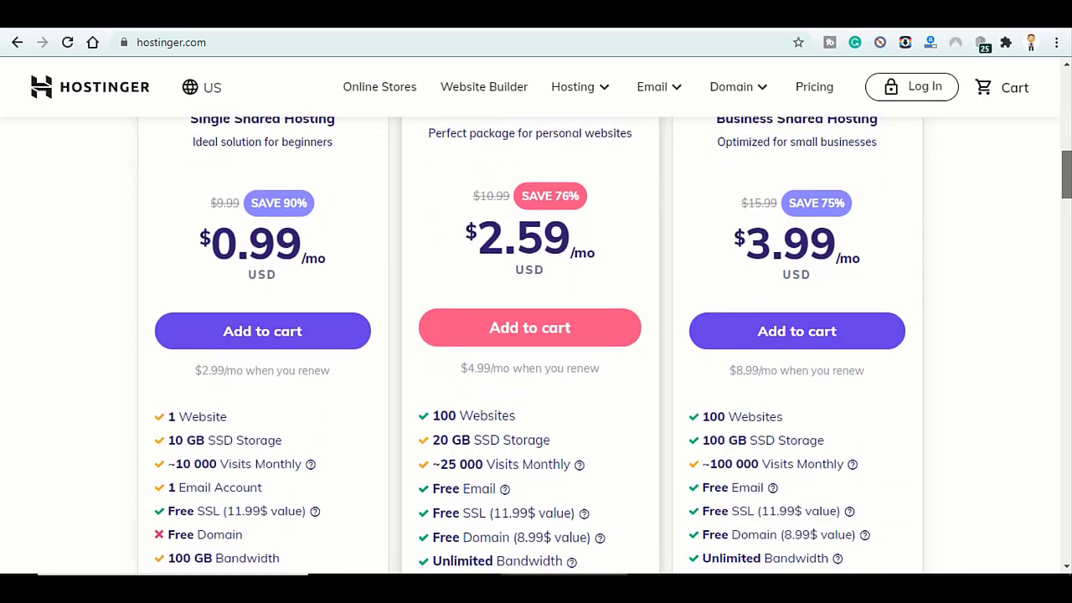
{"action": "scroll", "coordinate": [886, 490], "scroll_direction": "down", "scroll_amount": 3}
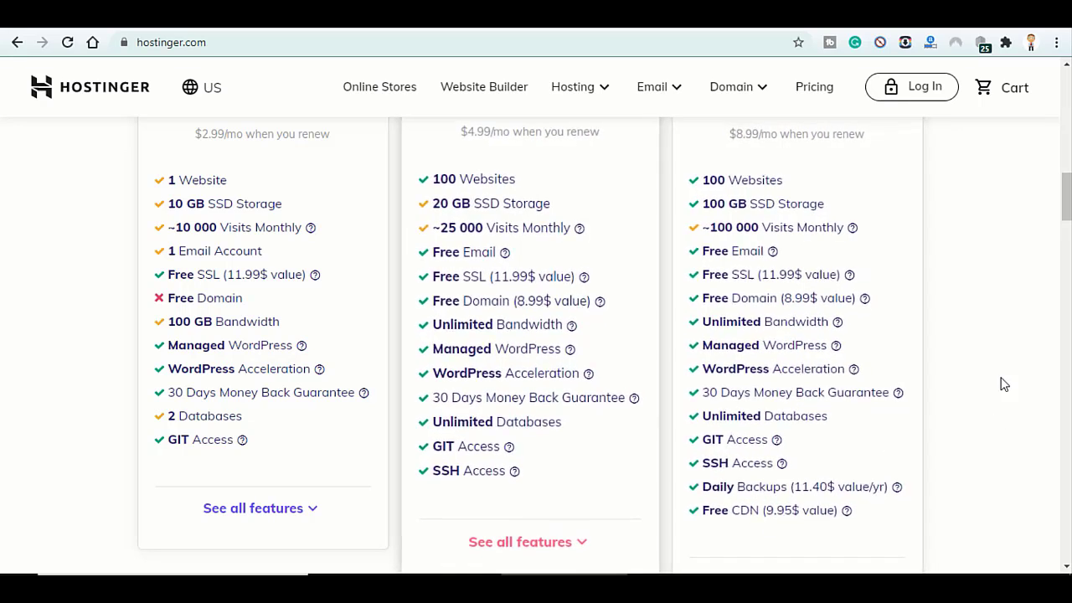
{"action": "scroll", "coordinate": [617, 371], "scroll_direction": "up", "scroll_amount": 3}
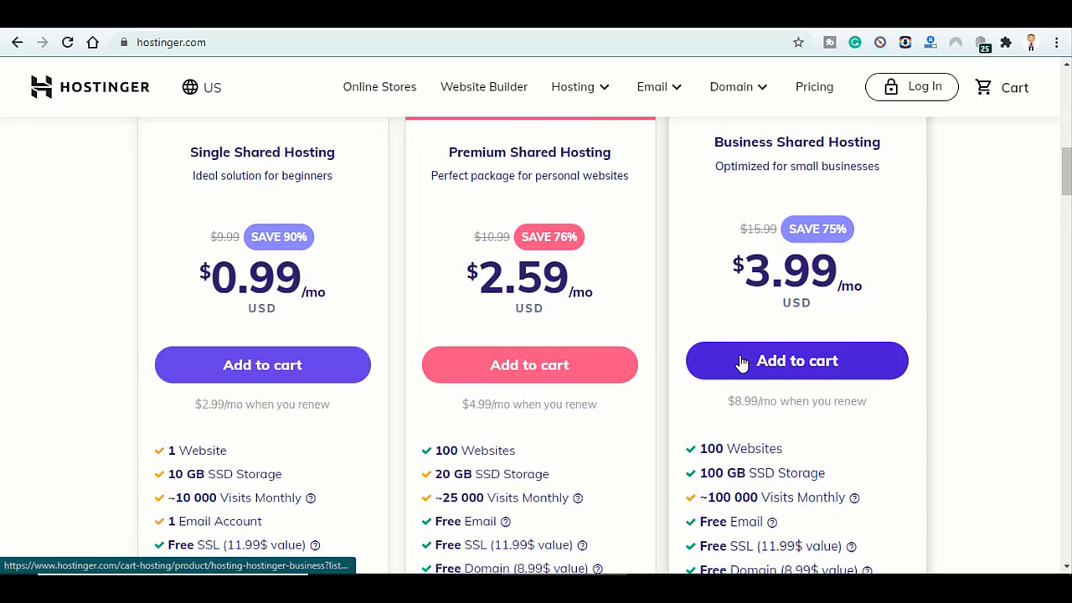
Add Business Shared Hosting for 48 months to the cart and review the $178.08 GEEKBLOGGING checkout
{"action": "left_click", "coordinate": [742, 362]}
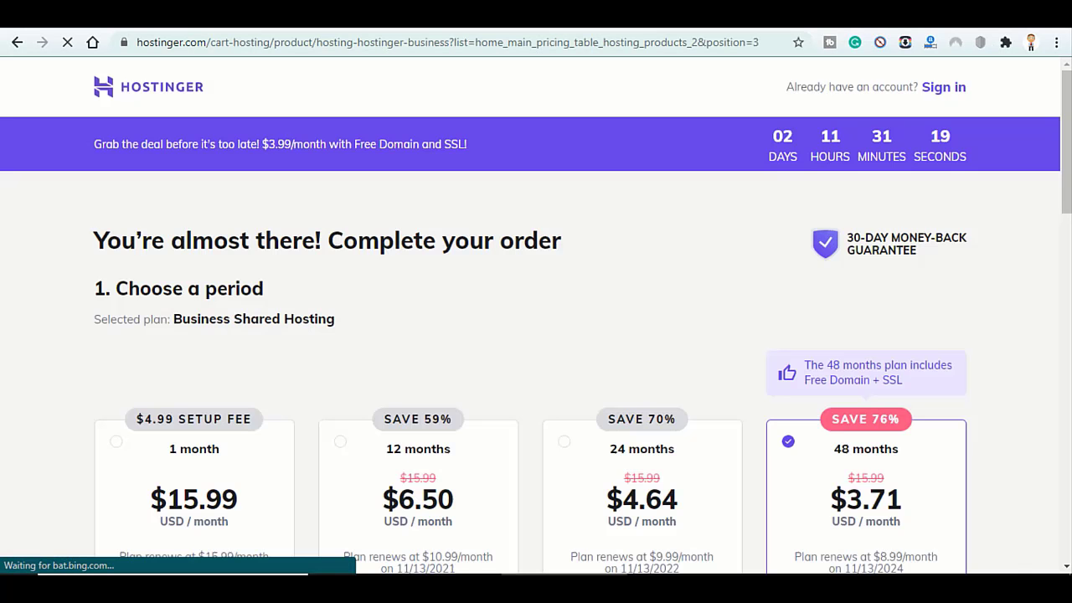
{"action": "scroll", "coordinate": [742, 364], "scroll_direction": "down", "scroll_amount": 1}
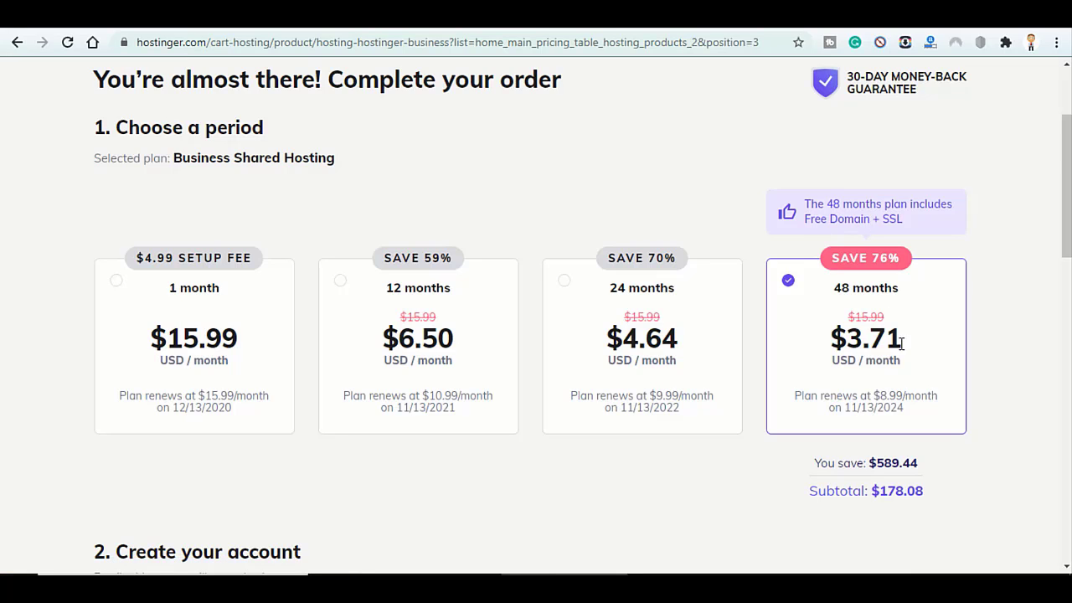
{"action": "scroll", "coordinate": [1069, 159], "scroll_direction": "down", "scroll_amount": 2}
{"action": "scroll", "coordinate": [1069, 160], "scroll_direction": "down", "scroll_amount": 2}
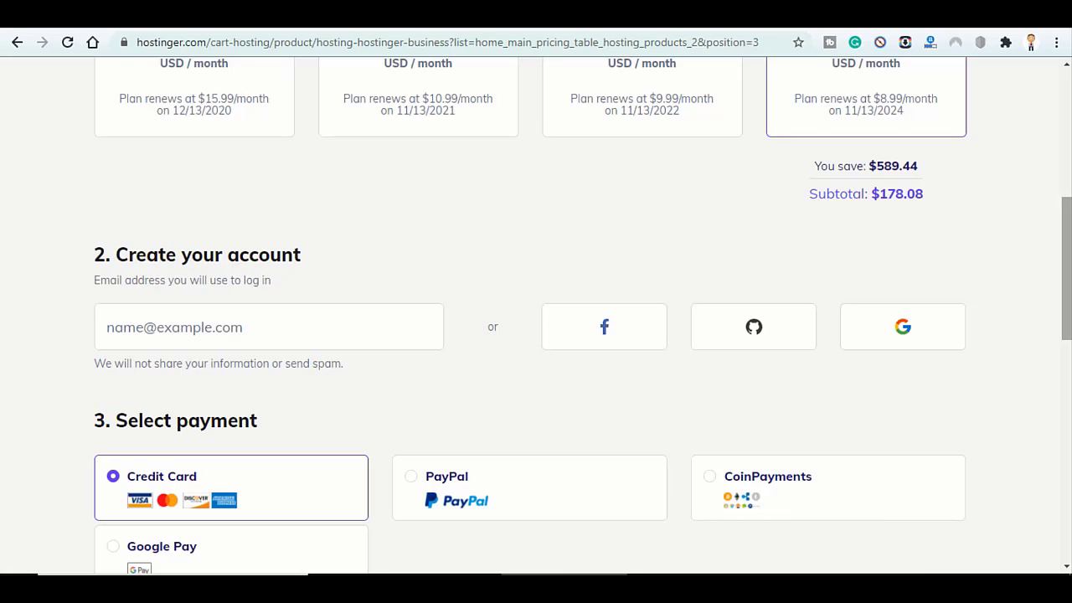
{"action": "left_click_drag", "start_coordinate": [1067, 276], "coordinate": [1067, 458]}
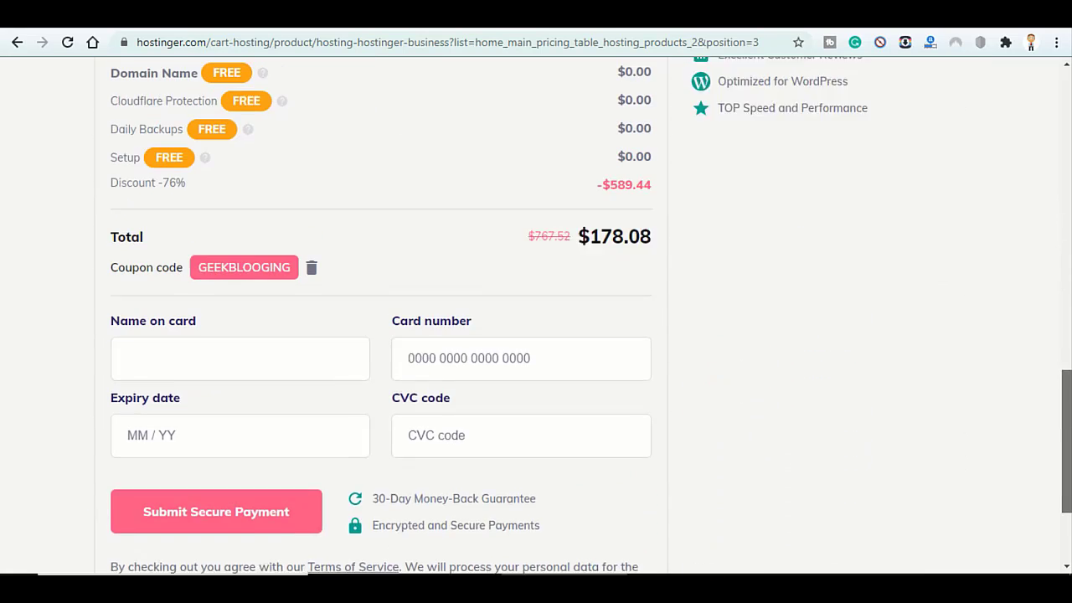
{"action": "scroll", "coordinate": [257, 319], "scroll_direction": "up", "scroll_amount": 1}
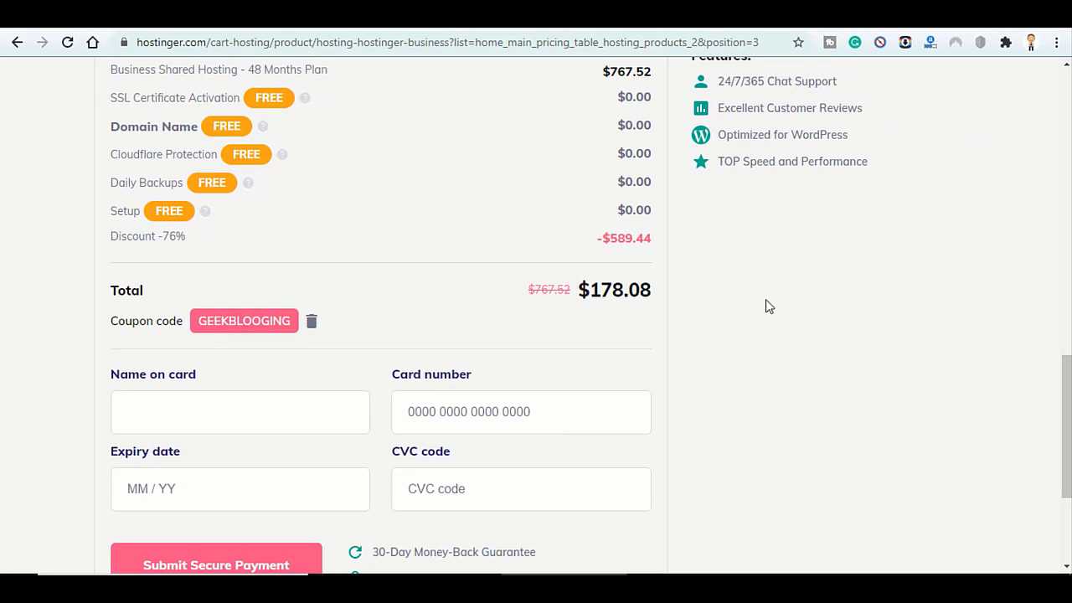
{"action": "scroll", "coordinate": [720, 377], "scroll_direction": "down", "scroll_amount": 1}
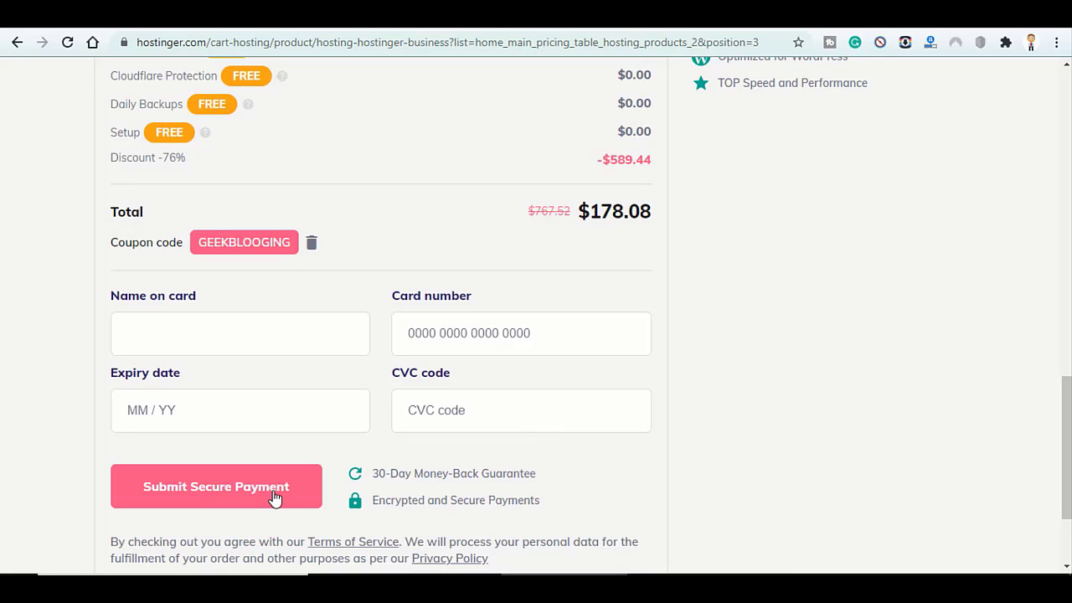
{"action": "scroll", "coordinate": [536, 319], "scroll_direction": "up", "scroll_amount": 7}
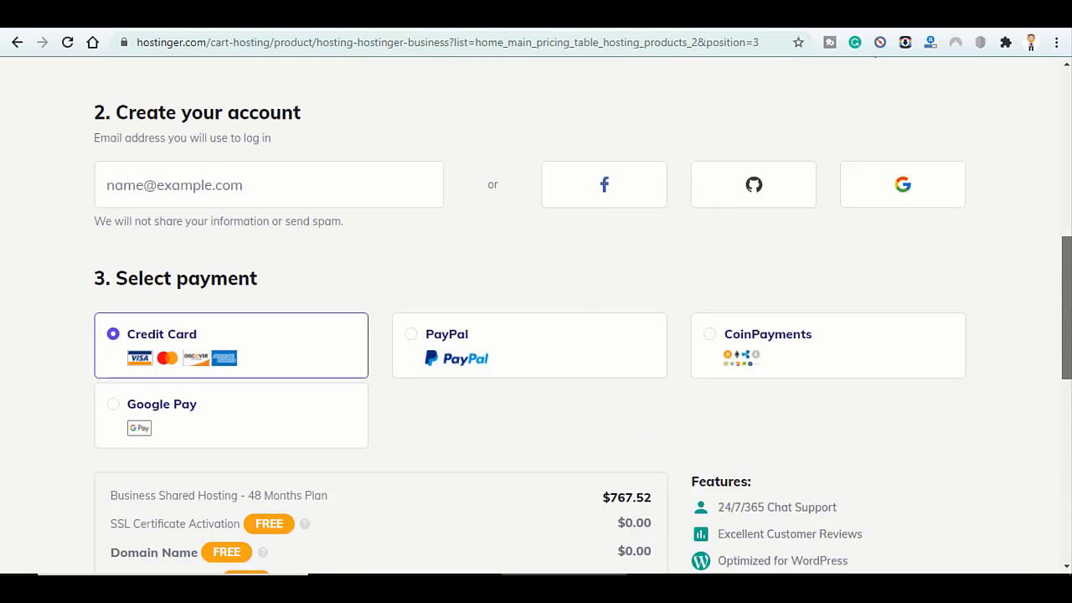
{"action": "scroll", "coordinate": [537, 319], "scroll_direction": "up", "scroll_amount": 8}
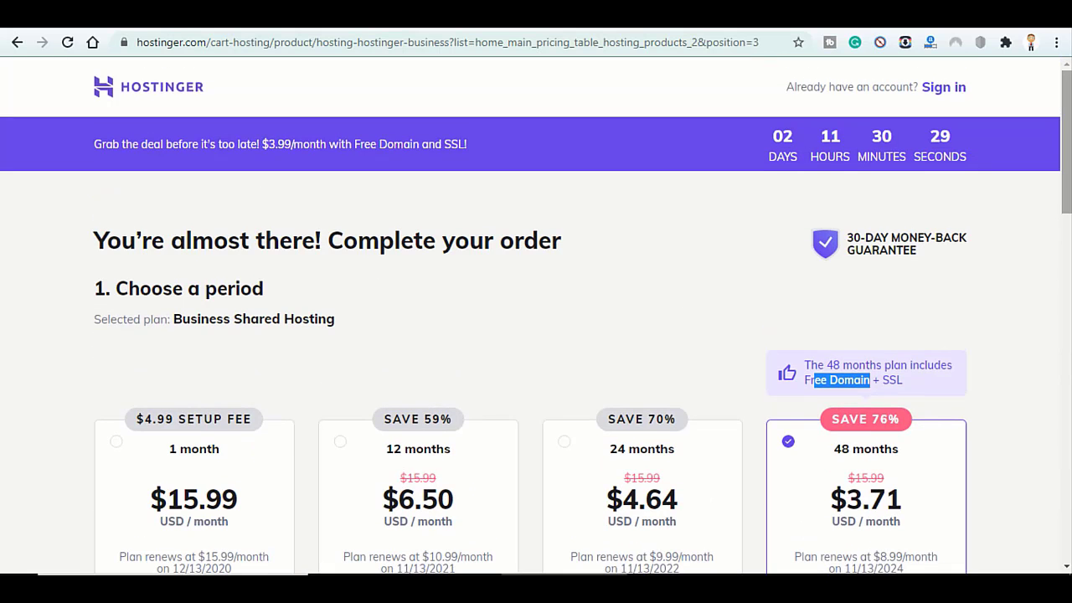
Sign in, manage the hosting plan, and switch the Hosting Account view to geekblogging.net
{"action": "left_click", "coordinate": [946, 92]}
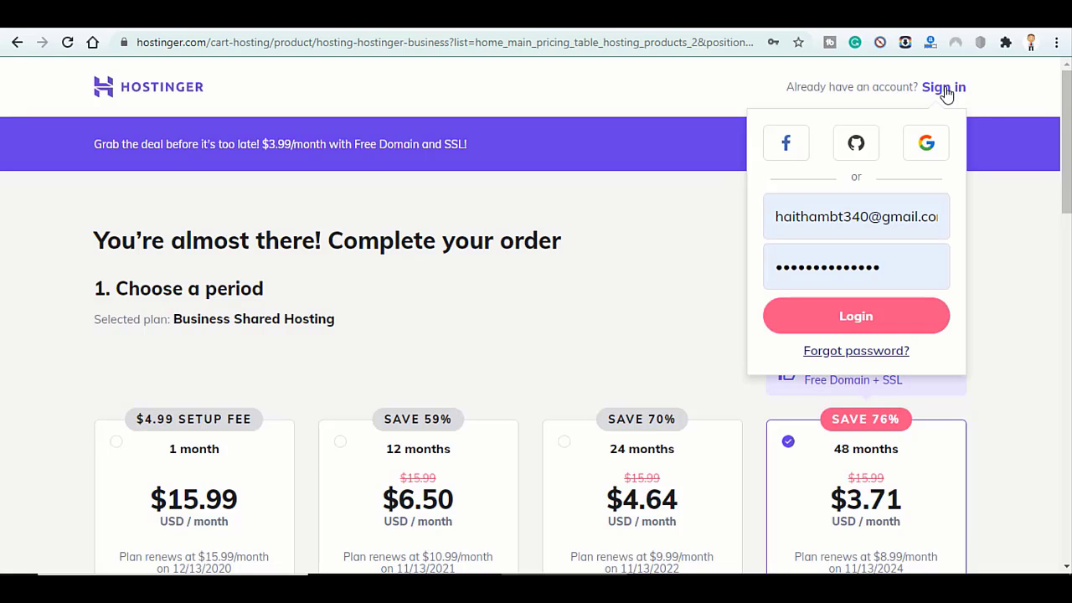
{"action": "left_click", "coordinate": [842, 331]}
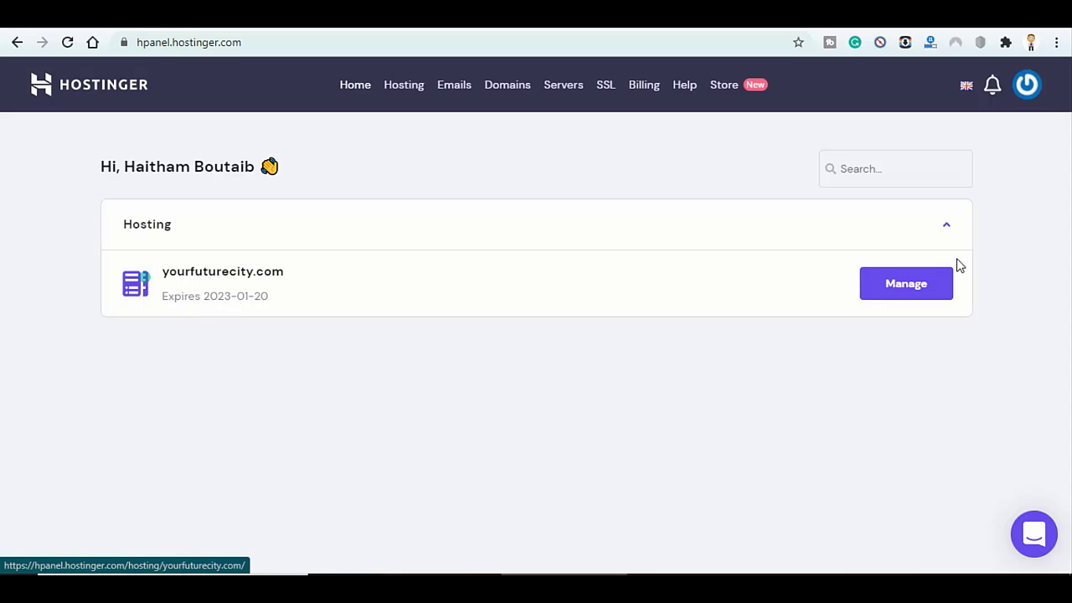
{"action": "left_click", "coordinate": [936, 284]}
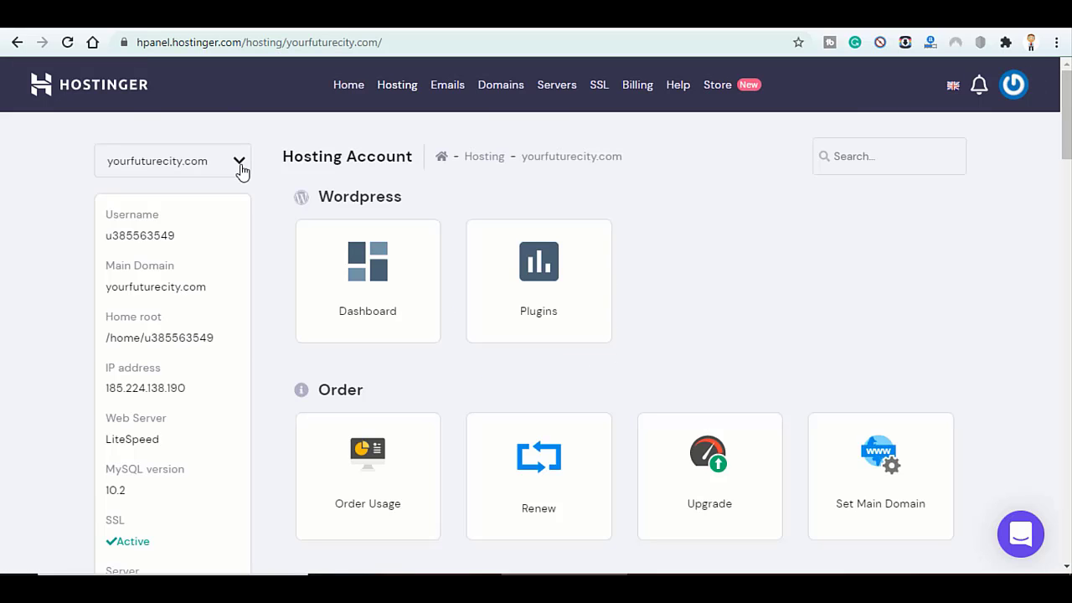
{"action": "left_click", "coordinate": [241, 171]}
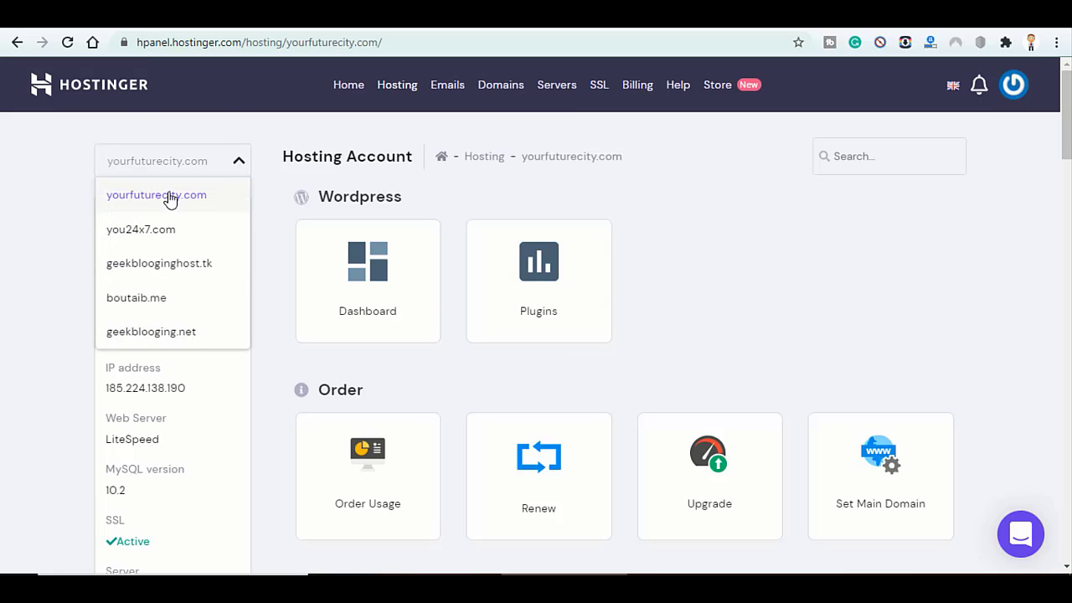
{"action": "left_click", "coordinate": [182, 333]}
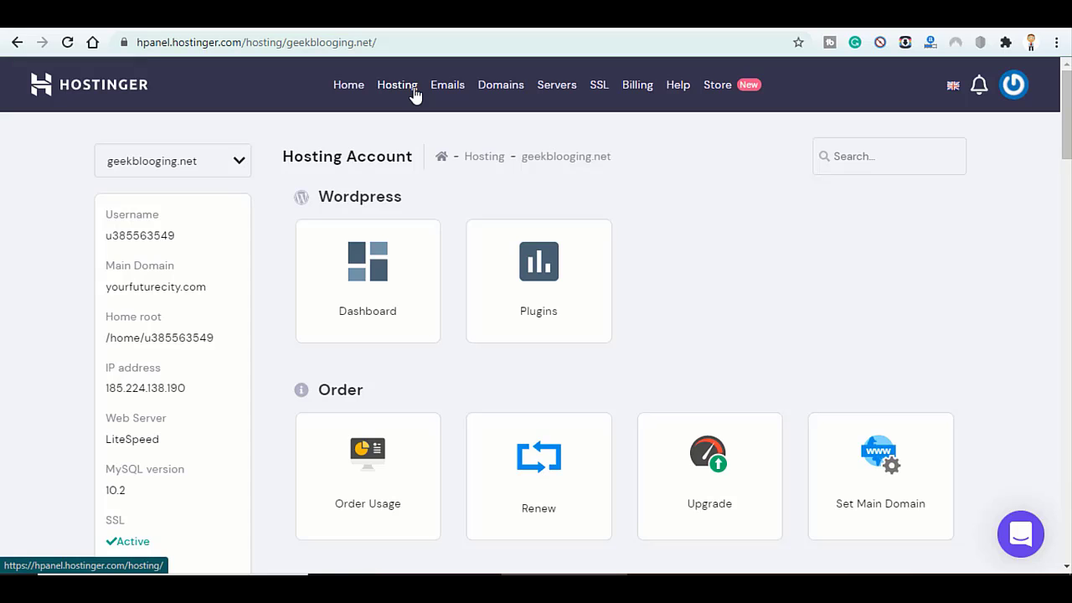
Open the File Manager for geekblogging.net and go into the public_html folder
{"action": "left_click_drag", "start_coordinate": [1066, 115], "coordinate": [1066, 272]}
{"action": "scroll", "coordinate": [583, 344], "scroll_direction": "down", "scroll_amount": 5}
{"action": "scroll", "coordinate": [583, 345], "scroll_direction": "down", "scroll_amount": 2}
{"action": "scroll", "coordinate": [584, 344], "scroll_direction": "down", "scroll_amount": 2}
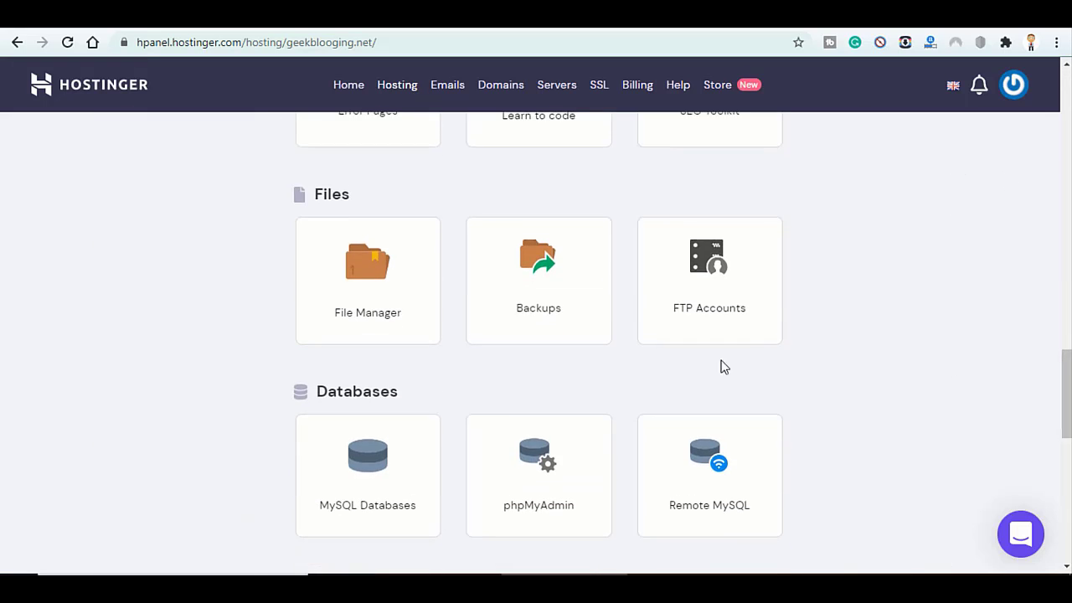
{"action": "left_click", "coordinate": [372, 313]}
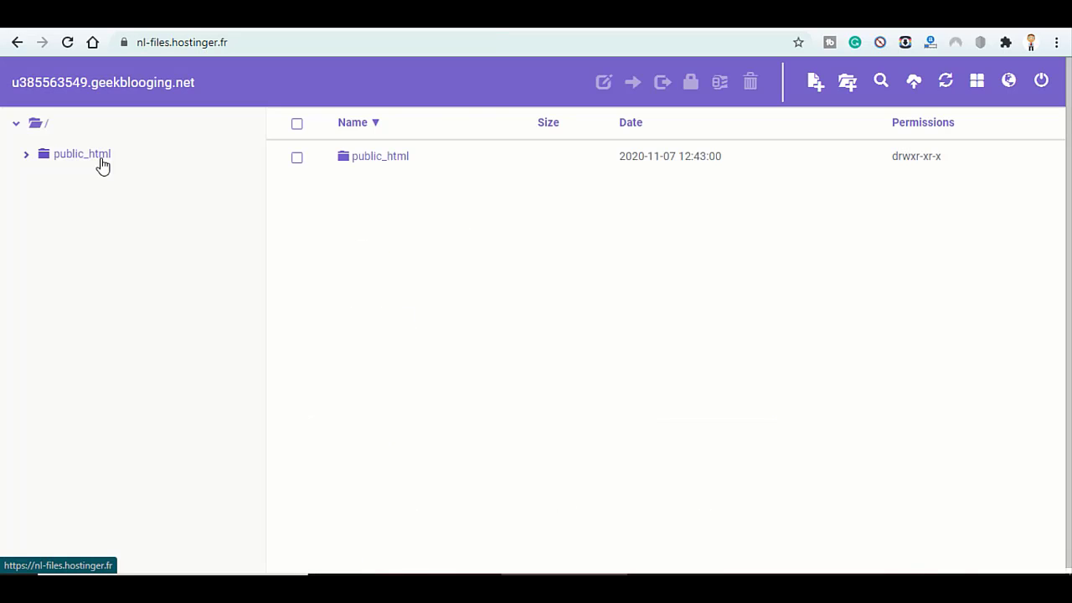
{"action": "left_click", "coordinate": [84, 154]}
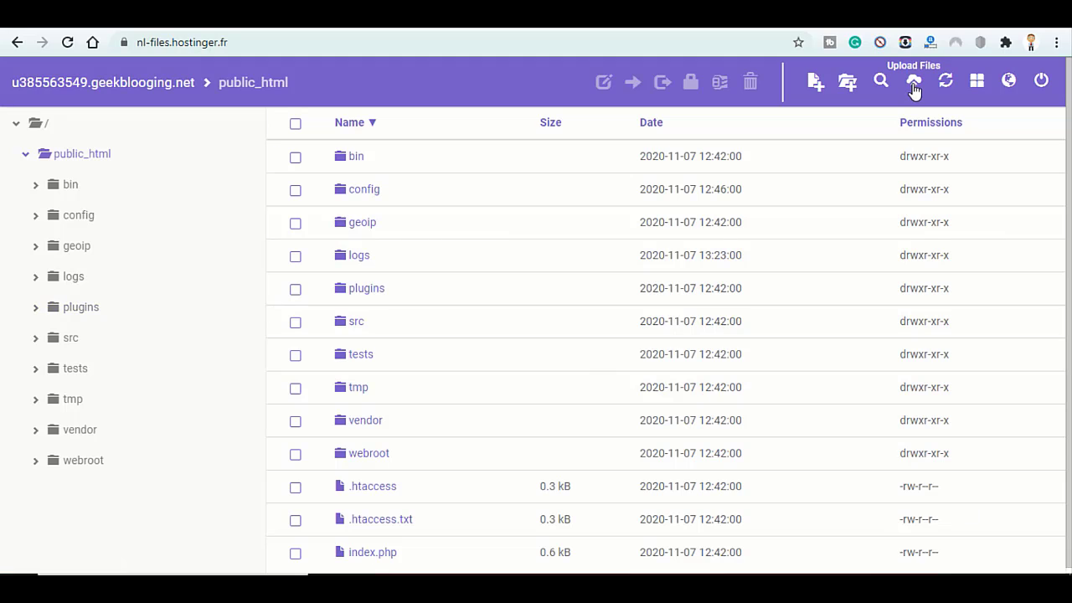
Delete all 13 items in public_html and bring up the upload window
{"action": "left_click", "coordinate": [295, 125]}
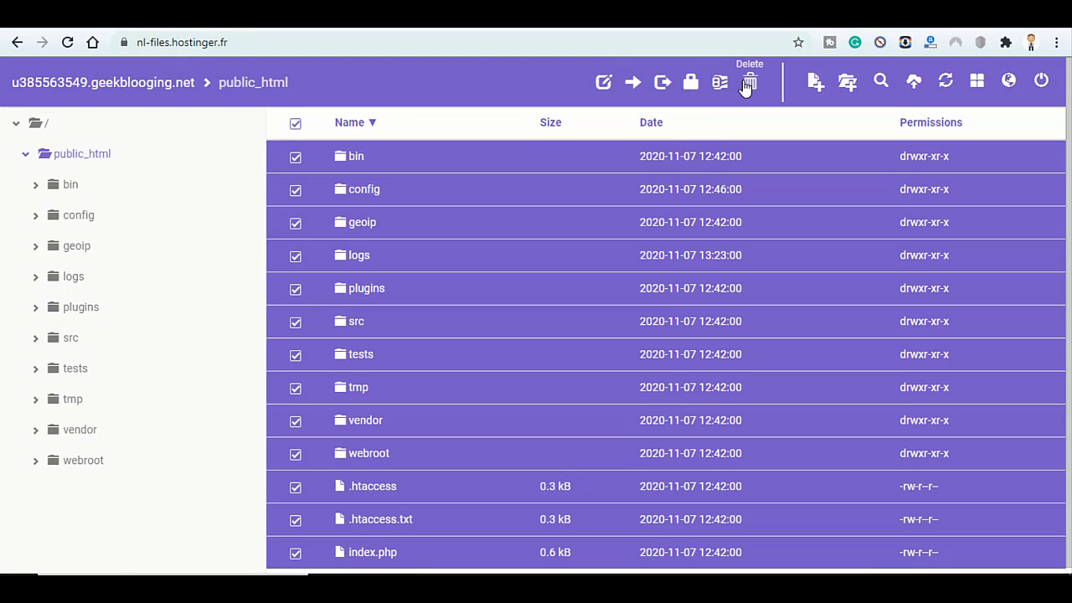
{"action": "left_click", "coordinate": [747, 83]}
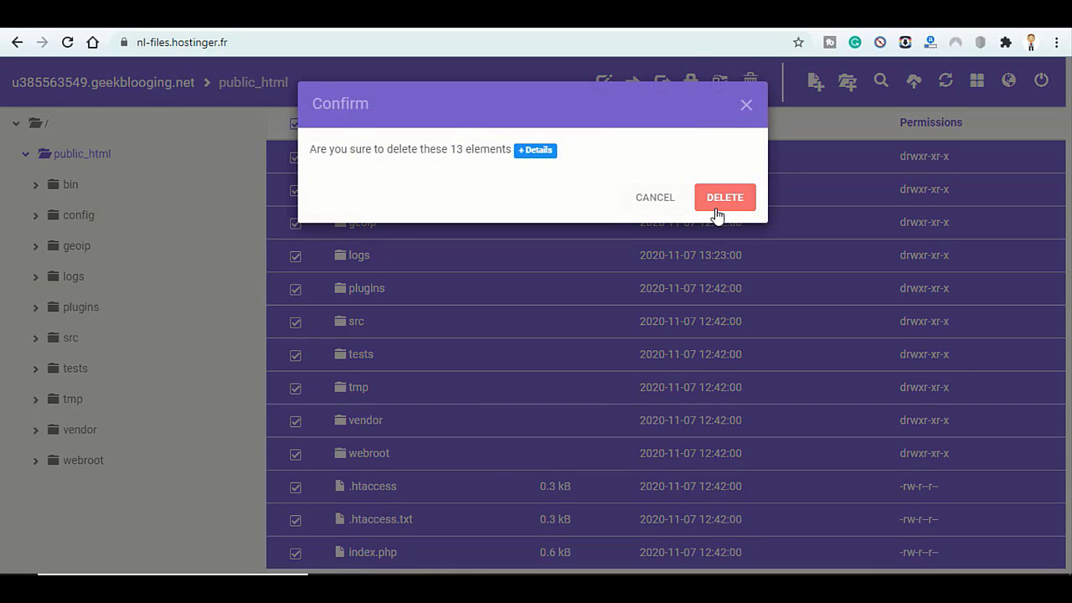
{"action": "left_click", "coordinate": [717, 215]}
{"action": "left_click", "coordinate": [917, 82]}
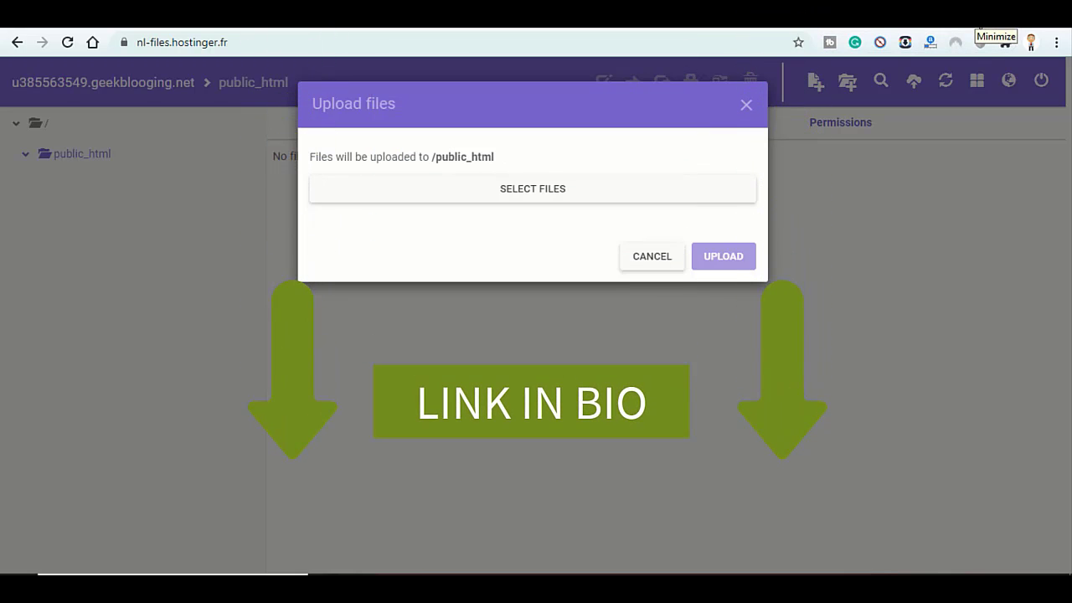
Upload Net-speed-test-master (1).zip (324.1 kB) from the desktop into public_html
{"action": "left_click", "coordinate": [981, 23]}
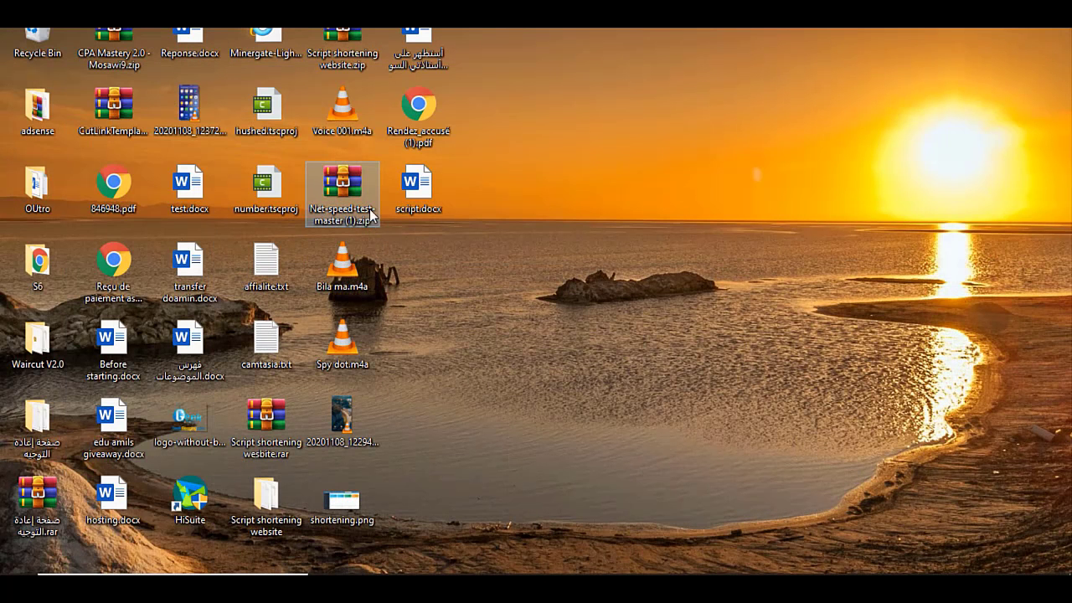
{"action": "mouse_move", "coordinate": [348, 207]}
{"action": "left_mouse_down"}
{"action": "mouse_move", "coordinate": [503, 474]}
{"action": "mouse_move", "coordinate": [554, 204]}
{"action": "left_mouse_up"}
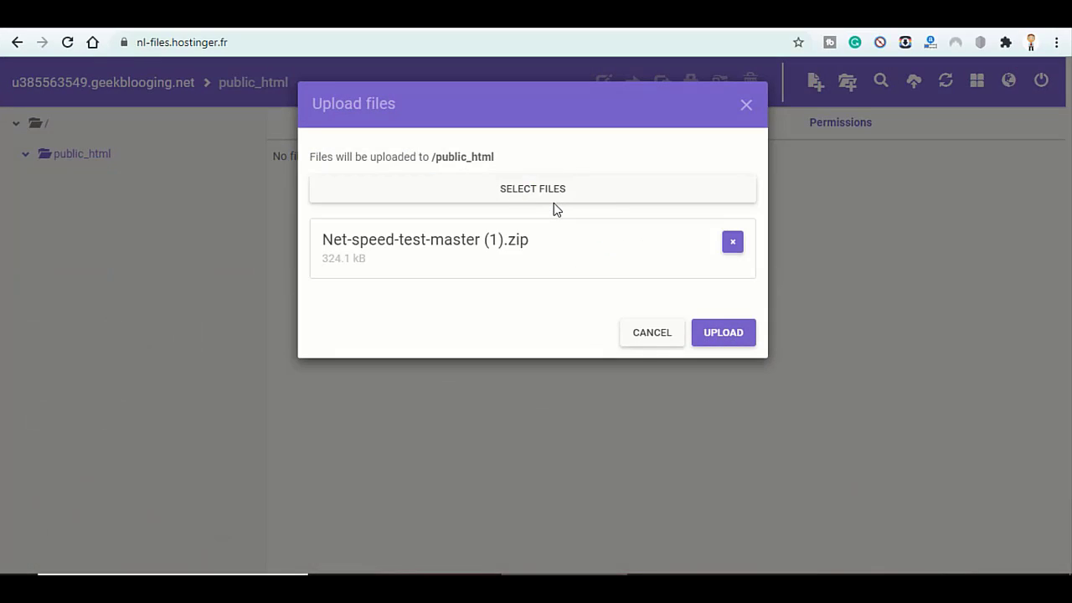
{"action": "left_click", "coordinate": [718, 338]}
{"action": "left_click", "coordinate": [717, 339]}
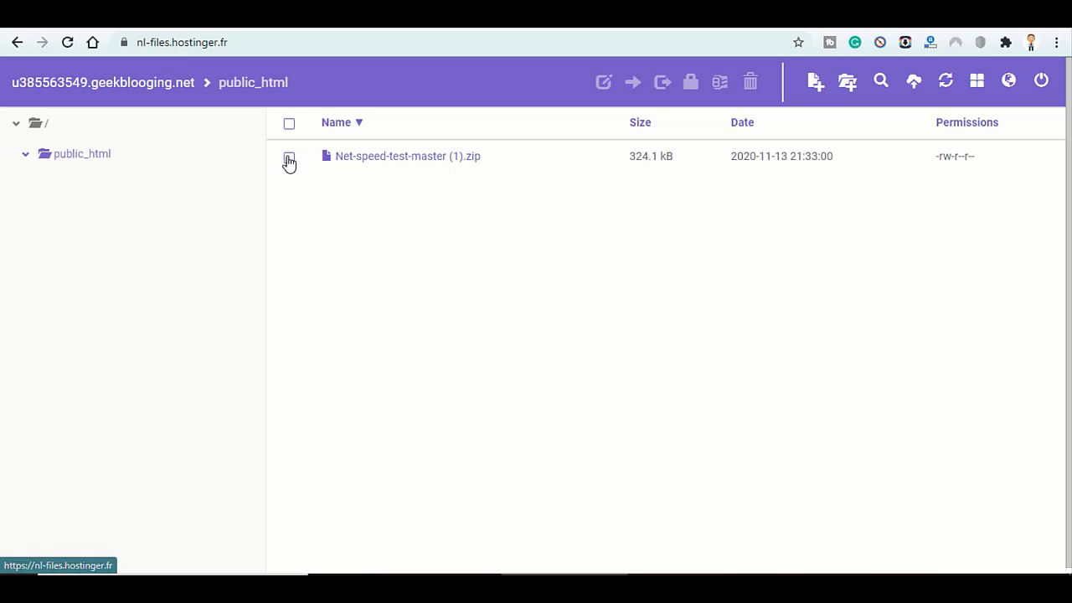
Extract Net-speed-test-master (1).zip into its own folder
{"action": "left_click", "coordinate": [289, 159]}
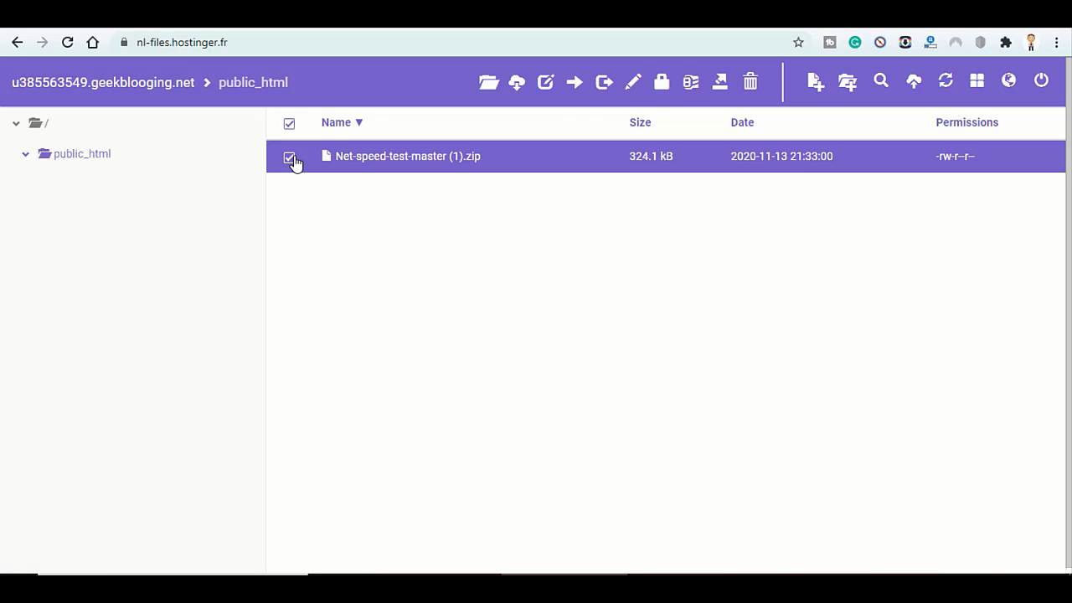
{"action": "left_click", "coordinate": [721, 88]}
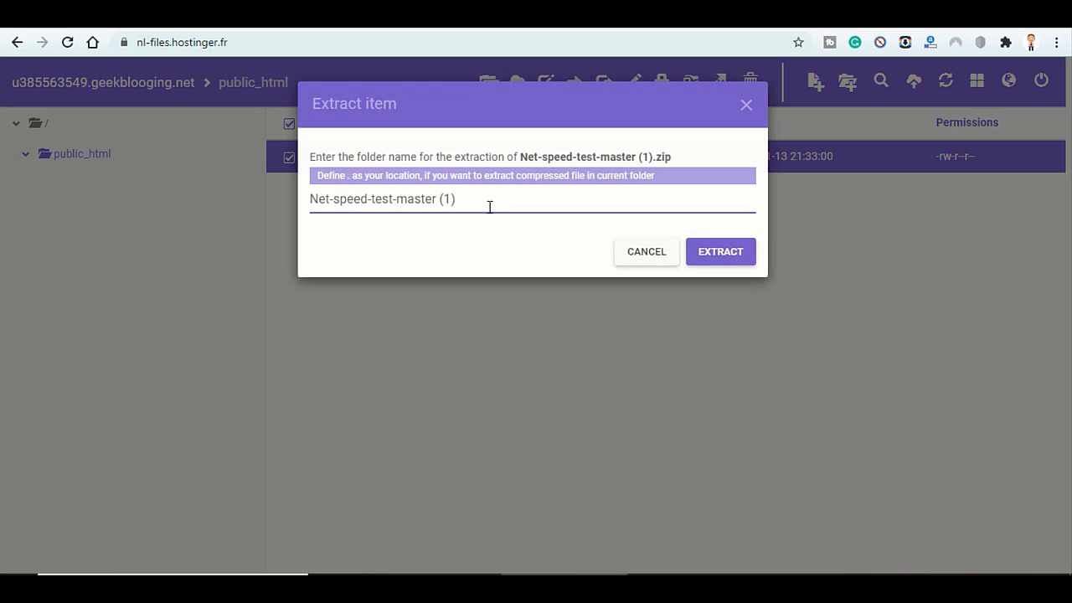
{"action": "left_click", "coordinate": [706, 254]}
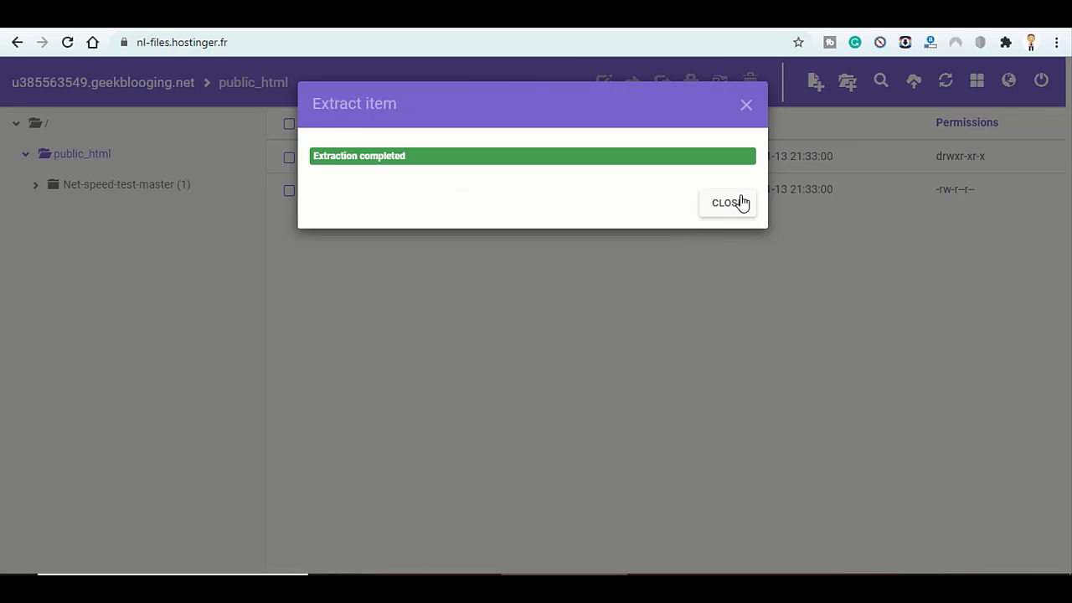
{"action": "left_click", "coordinate": [742, 203]}
Move all 11 files and folders from the inner Net-speed-test-master folder up into public_html
{"action": "left_click", "coordinate": [419, 168]}
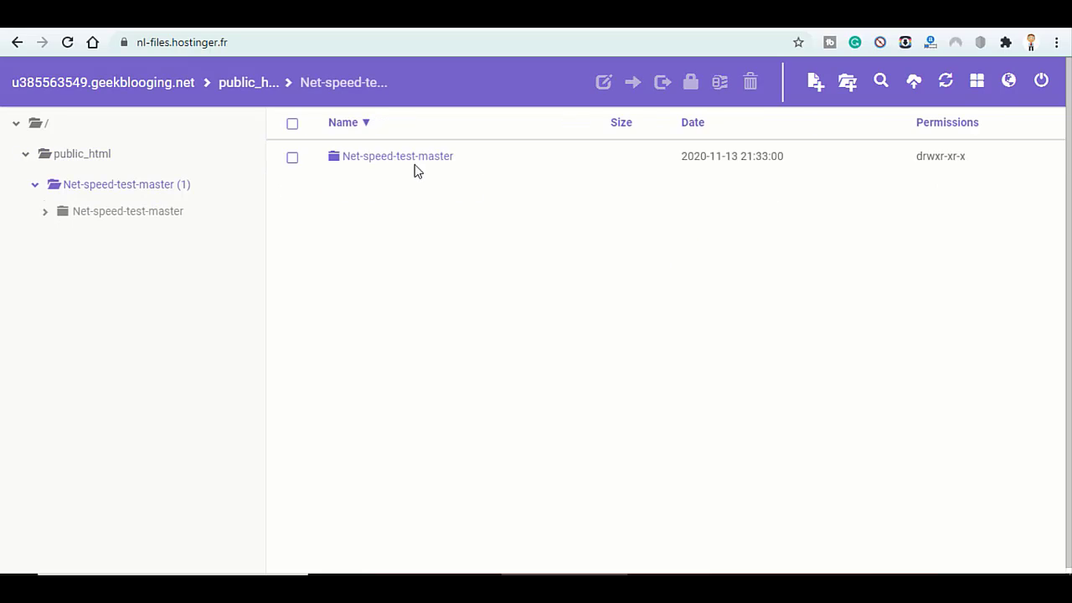
{"action": "left_click", "coordinate": [378, 162]}
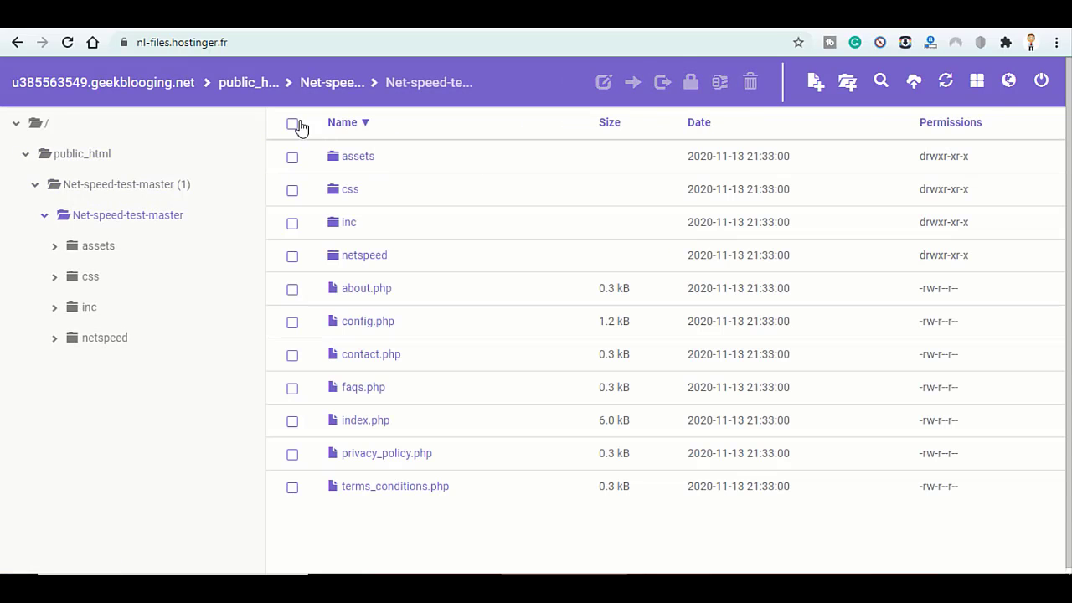
{"action": "left_click", "coordinate": [292, 124]}
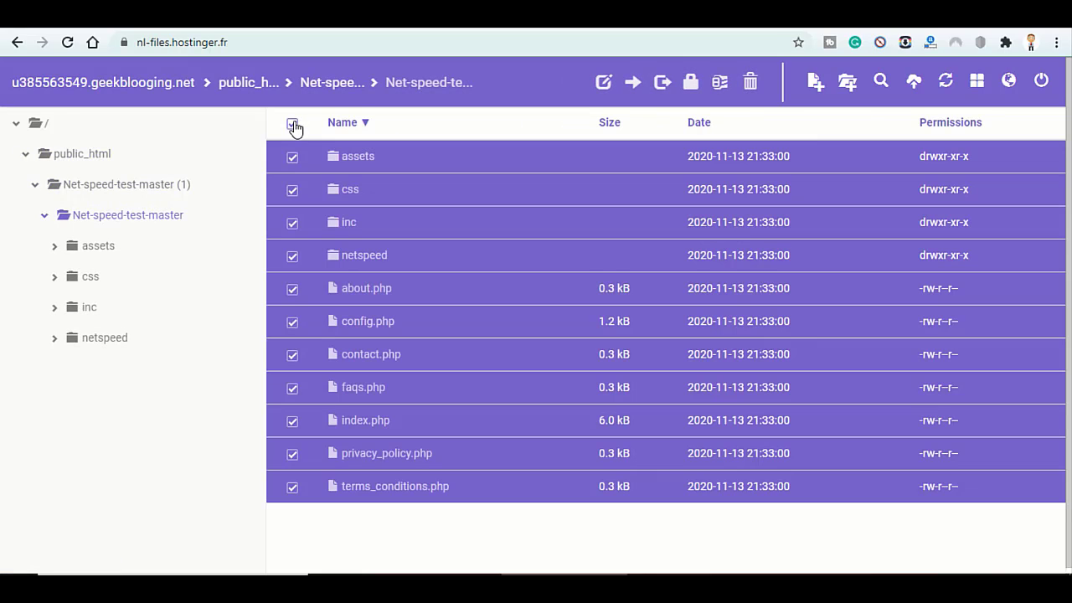
{"action": "left_click", "coordinate": [635, 85]}
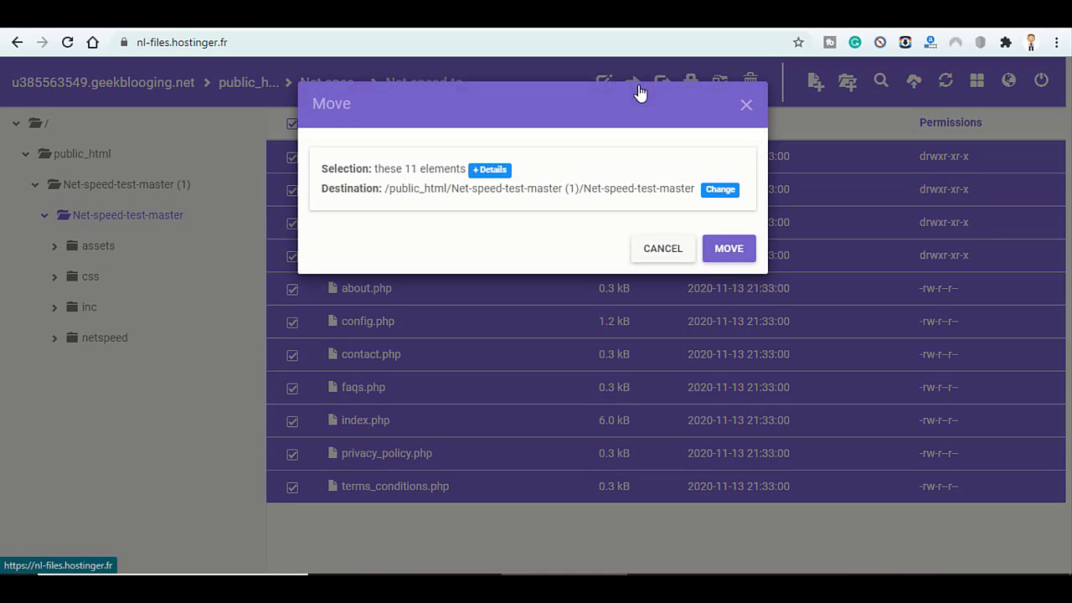
{"action": "left_click", "coordinate": [720, 192]}
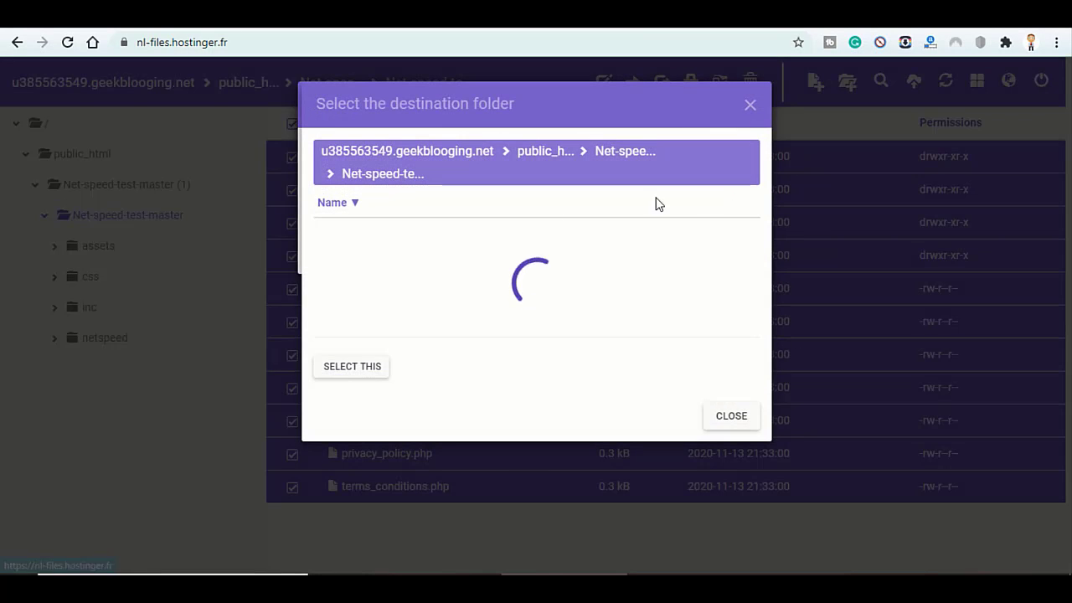
{"action": "left_click", "coordinate": [527, 156]}
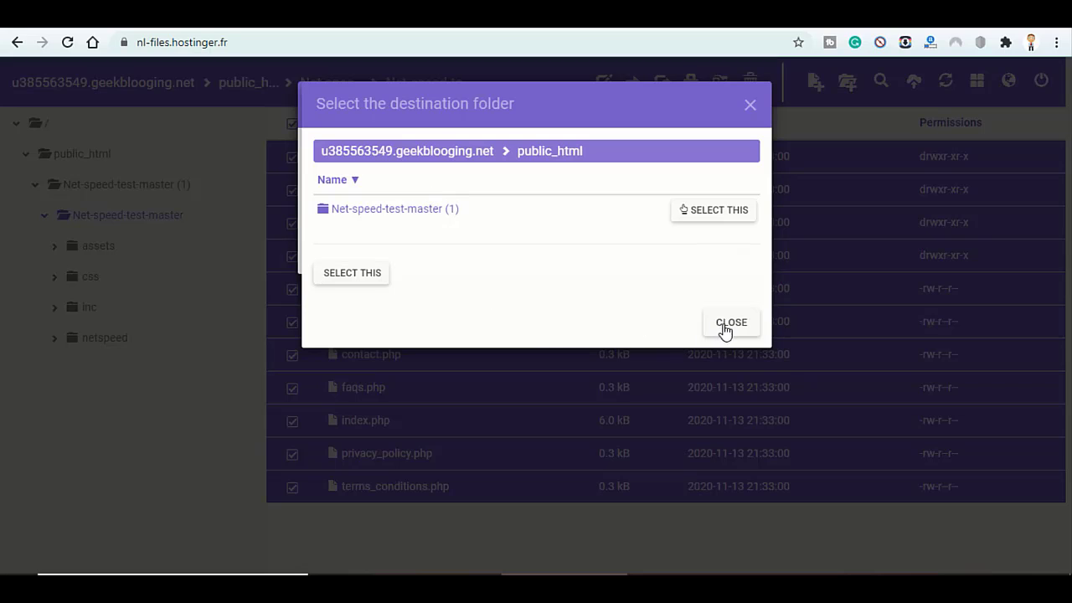
{"action": "left_click", "coordinate": [364, 272]}
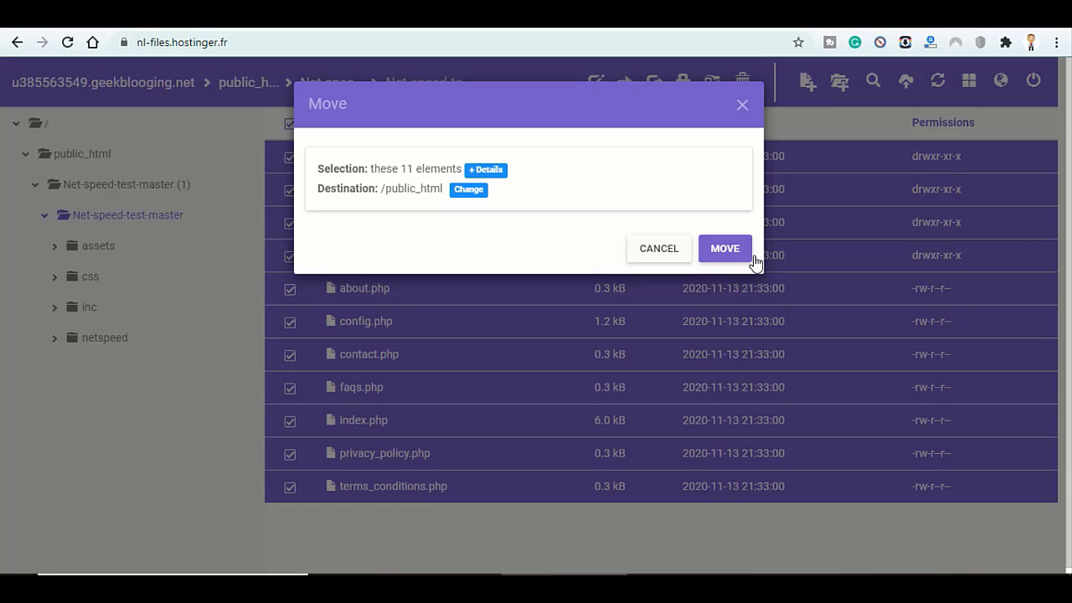
{"action": "left_click", "coordinate": [713, 263]}
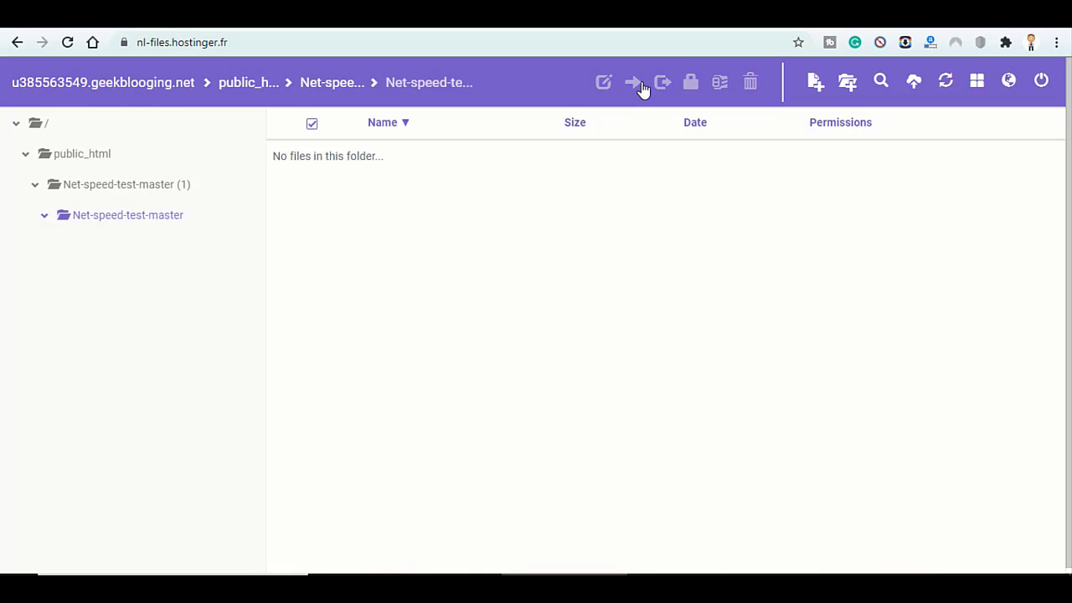
Delete the leftover Net-speed-test-master (1) folder and zip from public_html, then open a new tab
{"action": "left_click", "coordinate": [71, 156]}
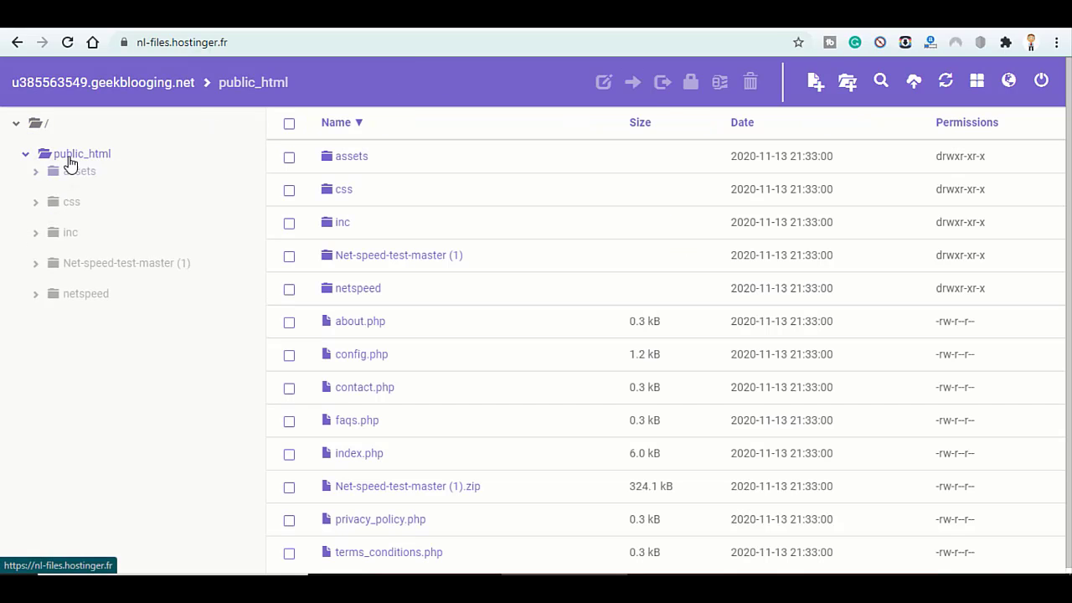
{"action": "left_click", "coordinate": [289, 258]}
{"action": "left_click", "coordinate": [289, 488]}
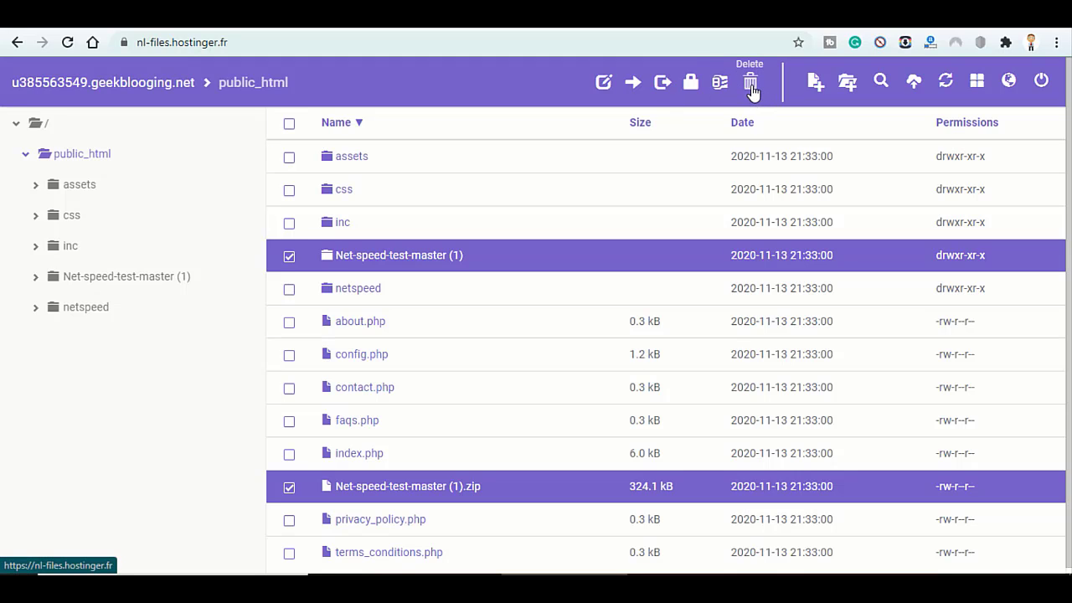
{"action": "left_click", "coordinate": [751, 87]}
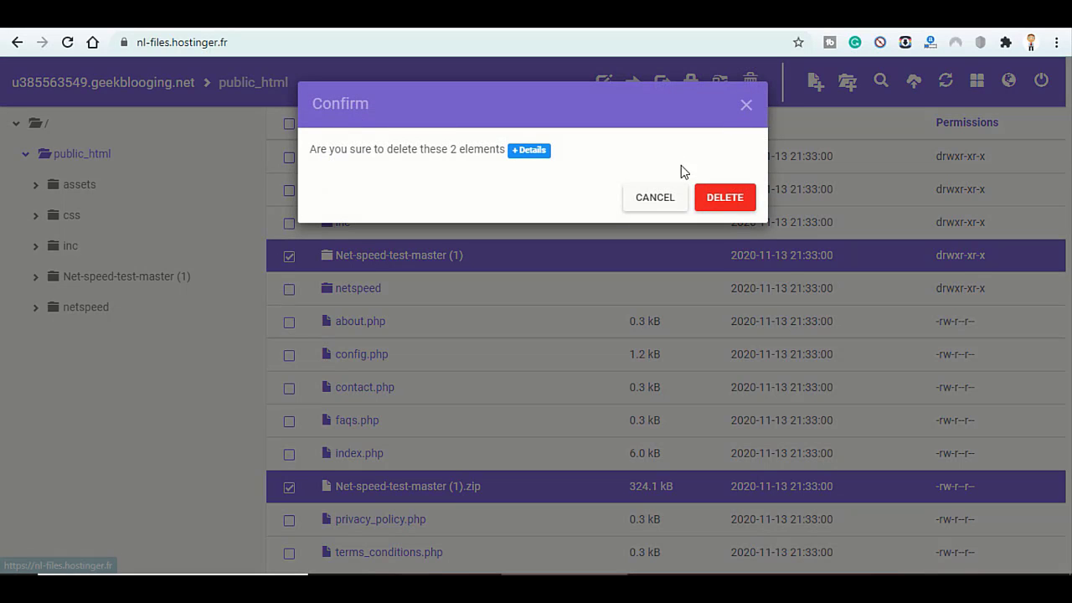
{"action": "left_click", "coordinate": [725, 198]}
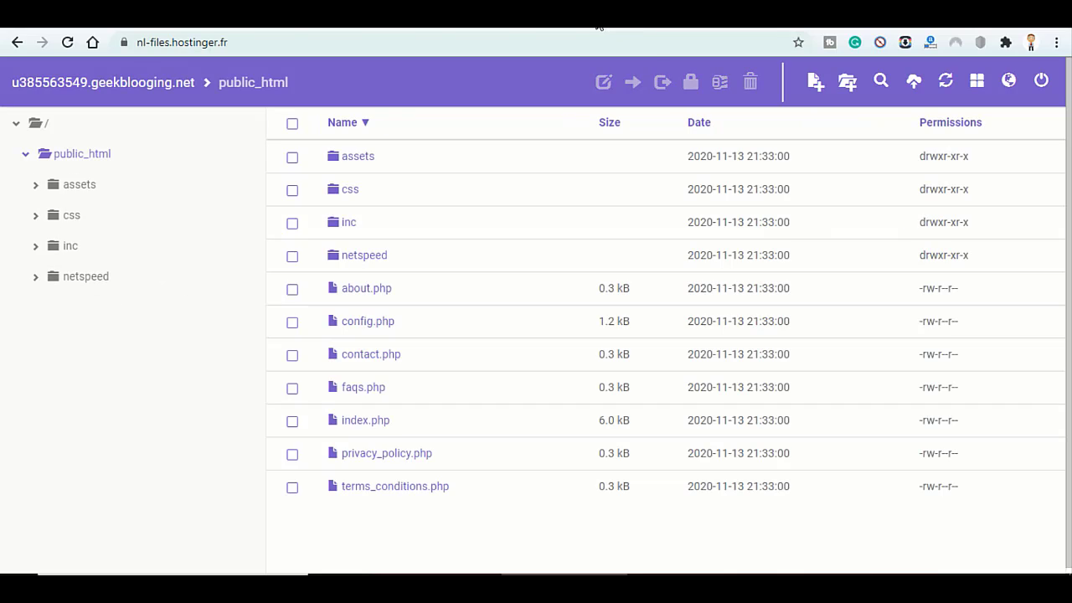
{"action": "left_click", "coordinate": [599, 27]}
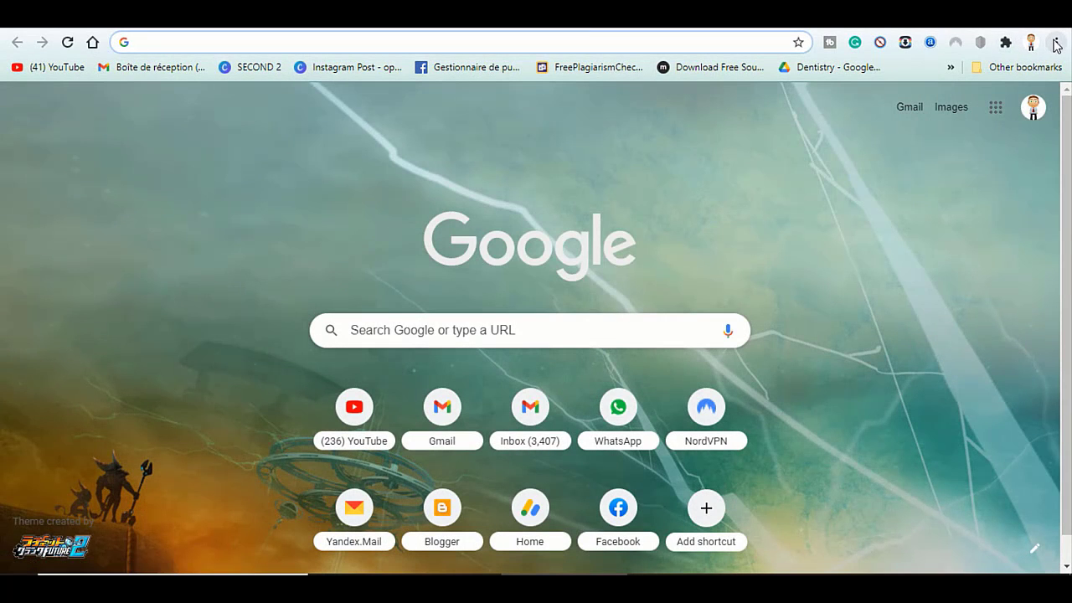
Load geekblogging.net in a new incognito window to see the Internet Speed Test page
{"action": "left_click", "coordinate": [1055, 43]}
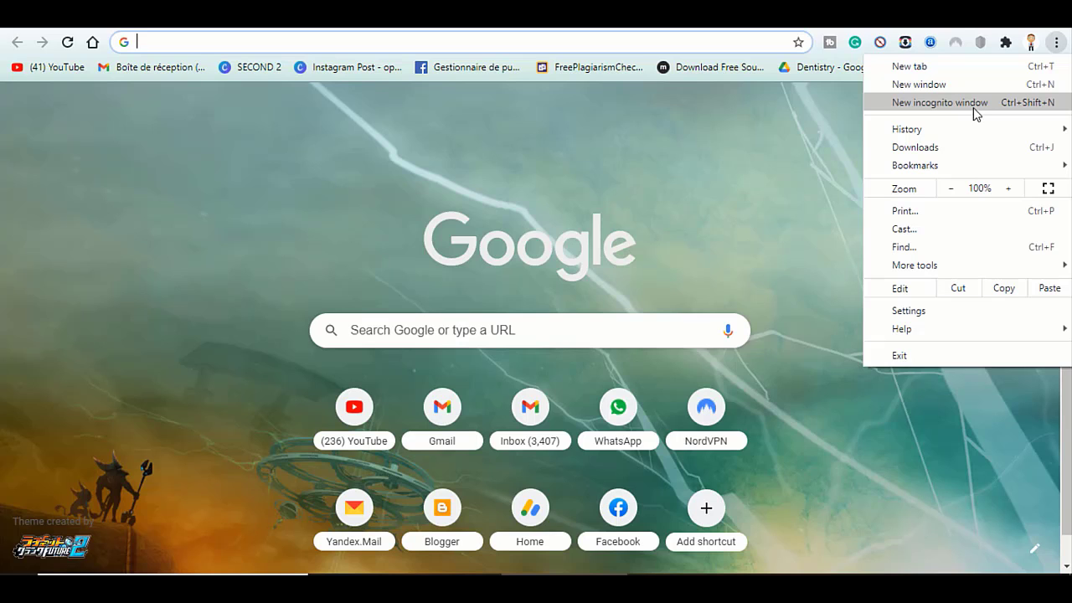
{"action": "left_click", "coordinate": [973, 108]}
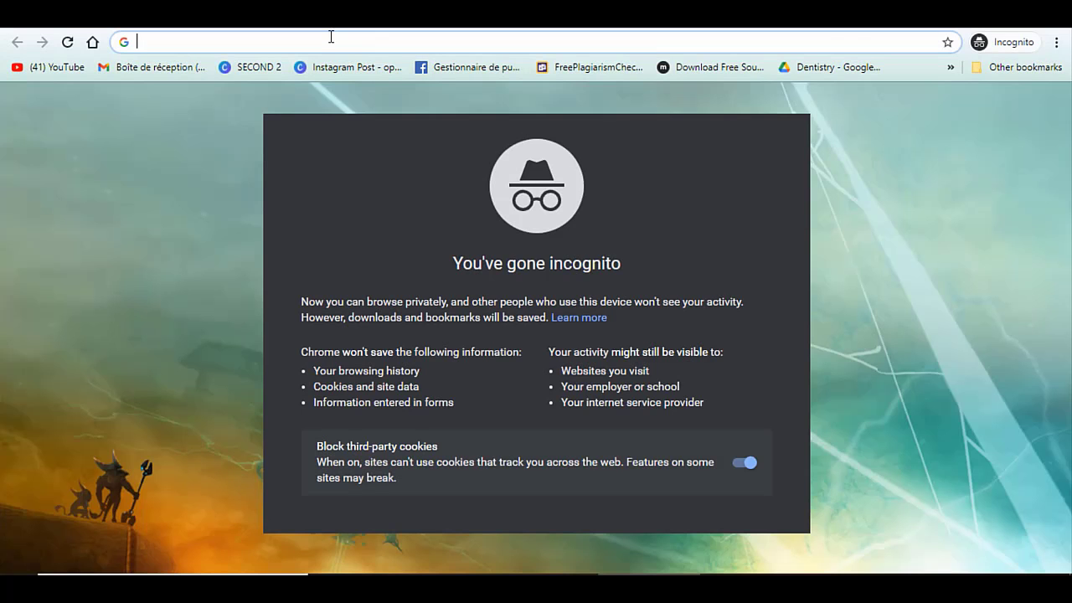
{"action": "type", "text": "geekbl"}
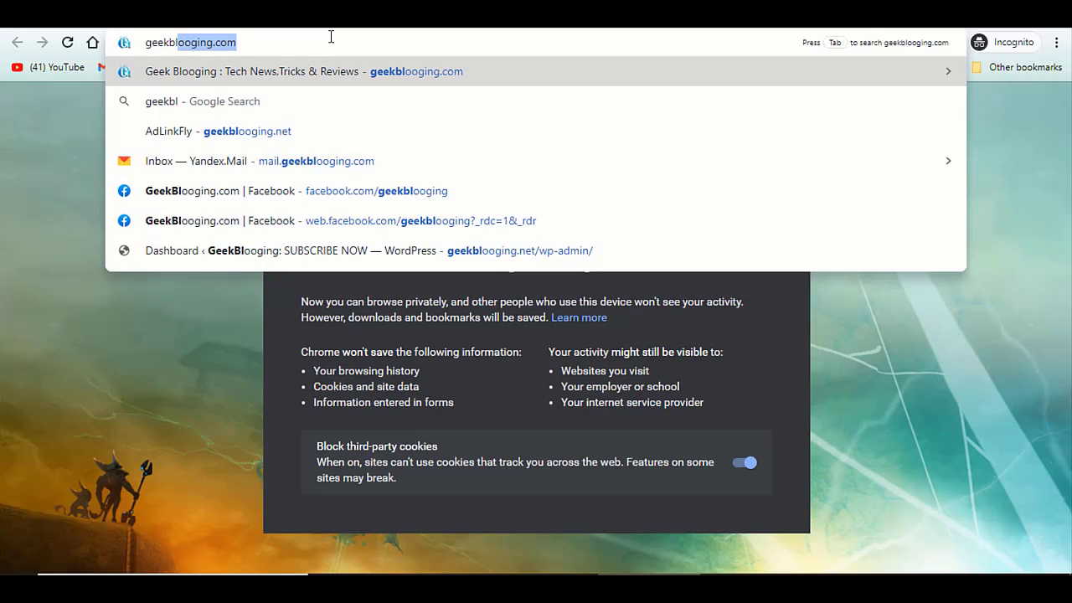
{"action": "type", "text": "oo"}
{"action": "key", "text": "Down"}
{"action": "key", "text": "Down"}
{"action": "key", "text": "Return"}
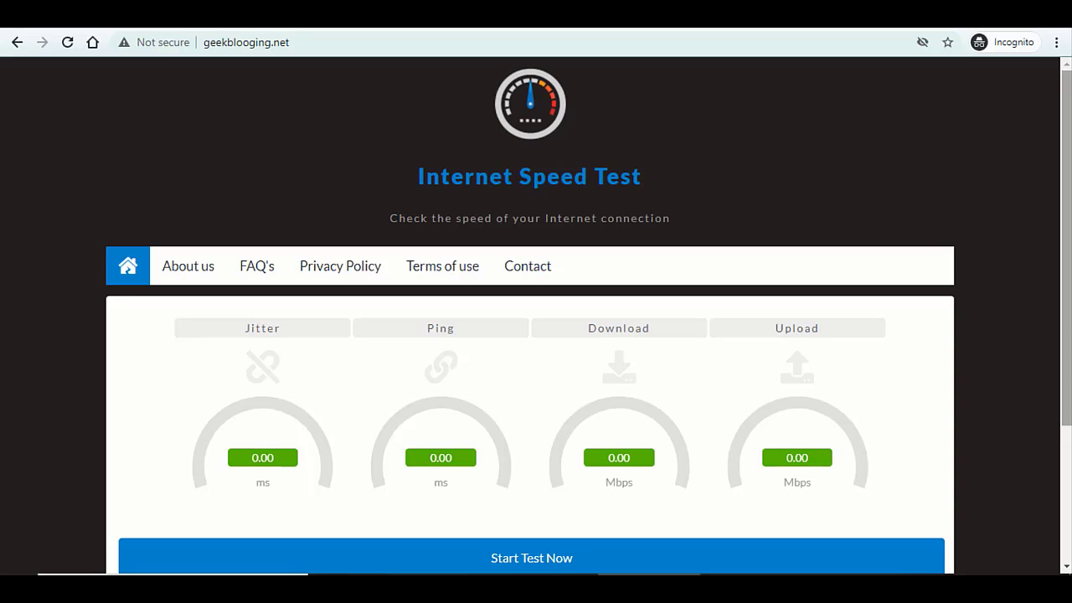
Start the speed test and let the jitter, ping, download and upload gauges finish at 2.12/1.43 Mbps
{"action": "scroll", "coordinate": [526, 452], "scroll_direction": "down", "scroll_amount": 1}
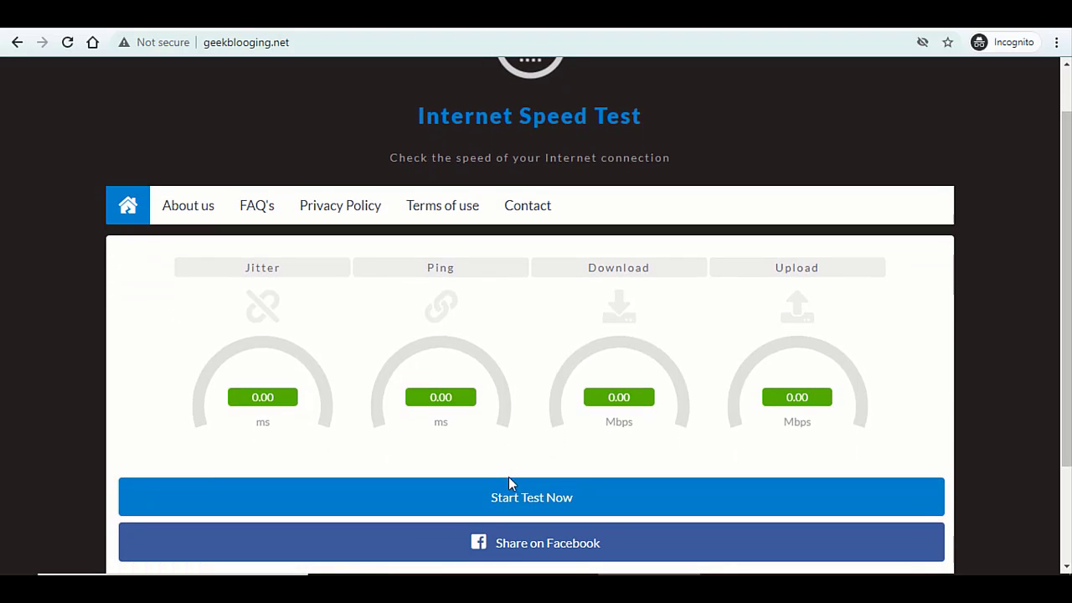
{"action": "left_click", "coordinate": [501, 497]}
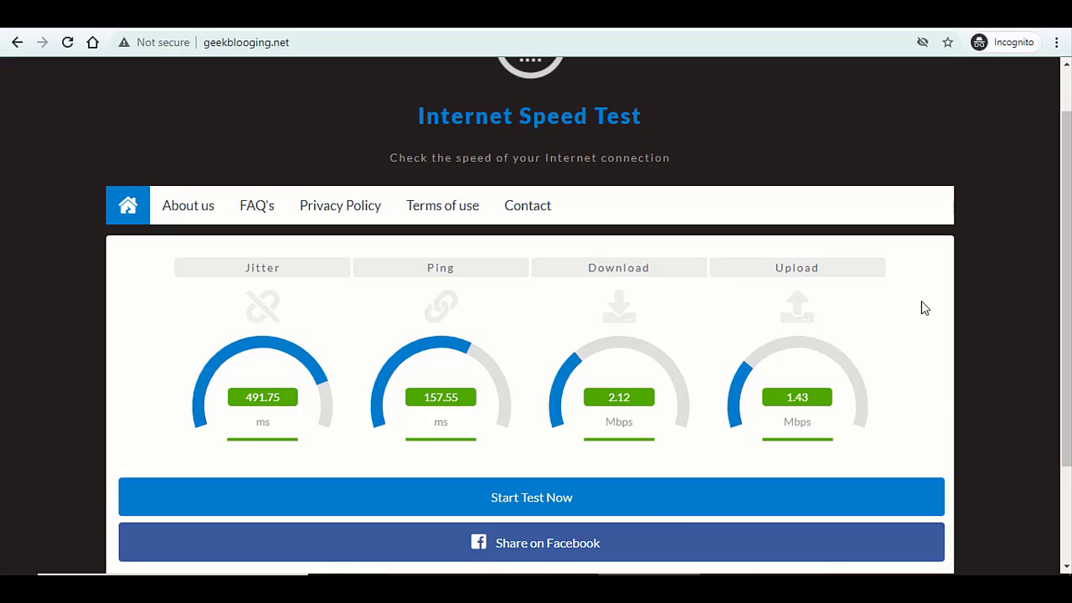
{"action": "scroll", "coordinate": [1057, 313], "scroll_direction": "down", "scroll_amount": 1}
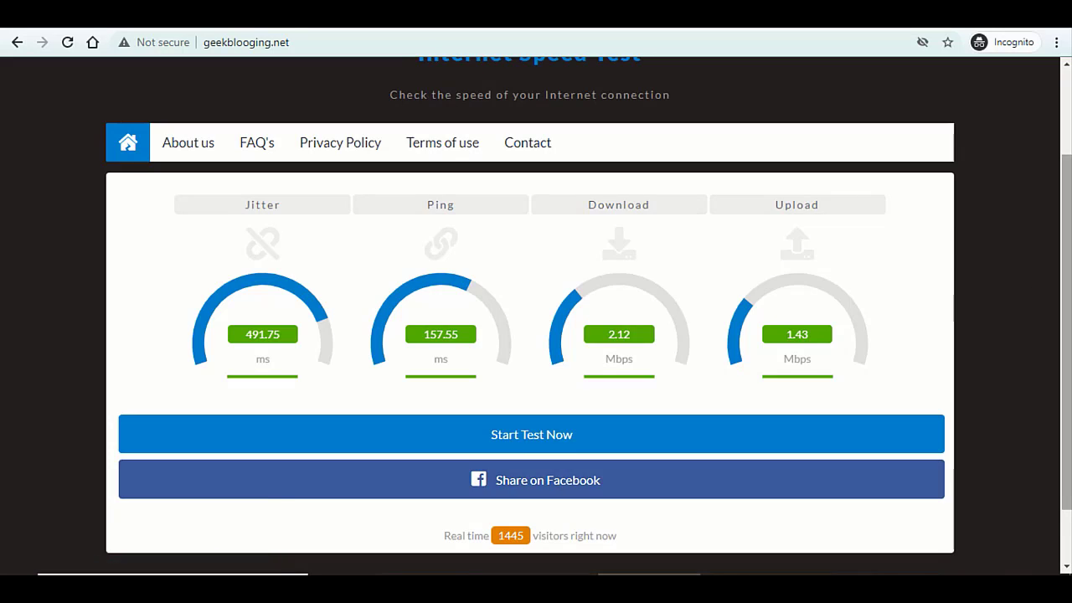
{"action": "scroll", "coordinate": [1065, 318], "scroll_direction": "up", "scroll_amount": 2}
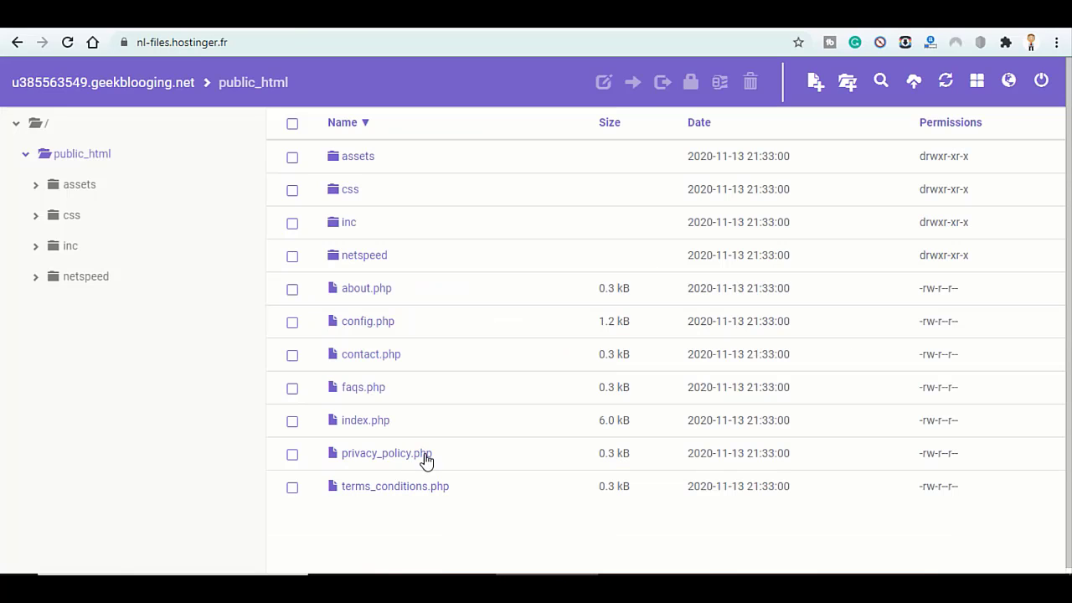
Open privacy_policy.php for editing and select the Privacy Policy text through the Consent section in Word
{"action": "double_click", "coordinate": [425, 453]}
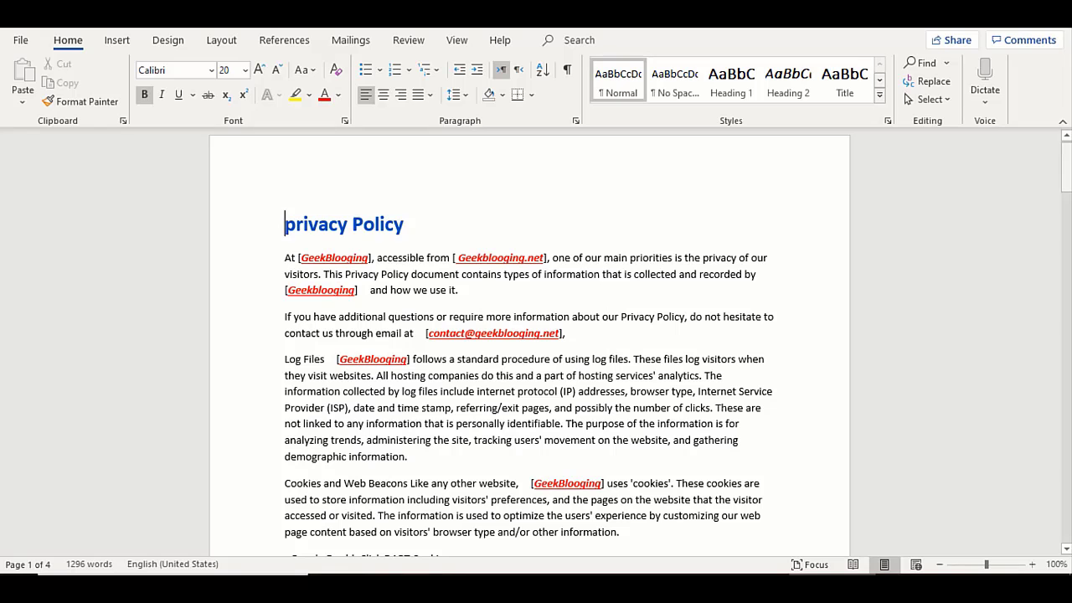
{"action": "left_click_drag", "start_coordinate": [285, 258], "coordinate": [523, 574]}
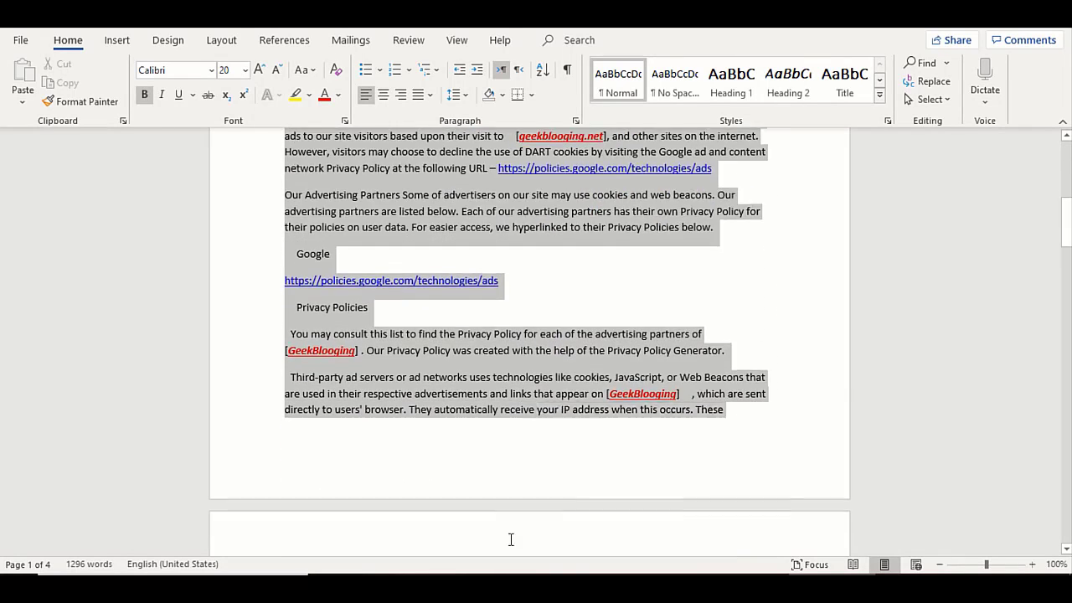
{"action": "mouse_move", "coordinate": [523, 574]}
{"action": "left_mouse_down"}
{"action": "mouse_move", "coordinate": [742, 553]}
{"action": "mouse_move", "coordinate": [820, 394]}
{"action": "left_mouse_up"}
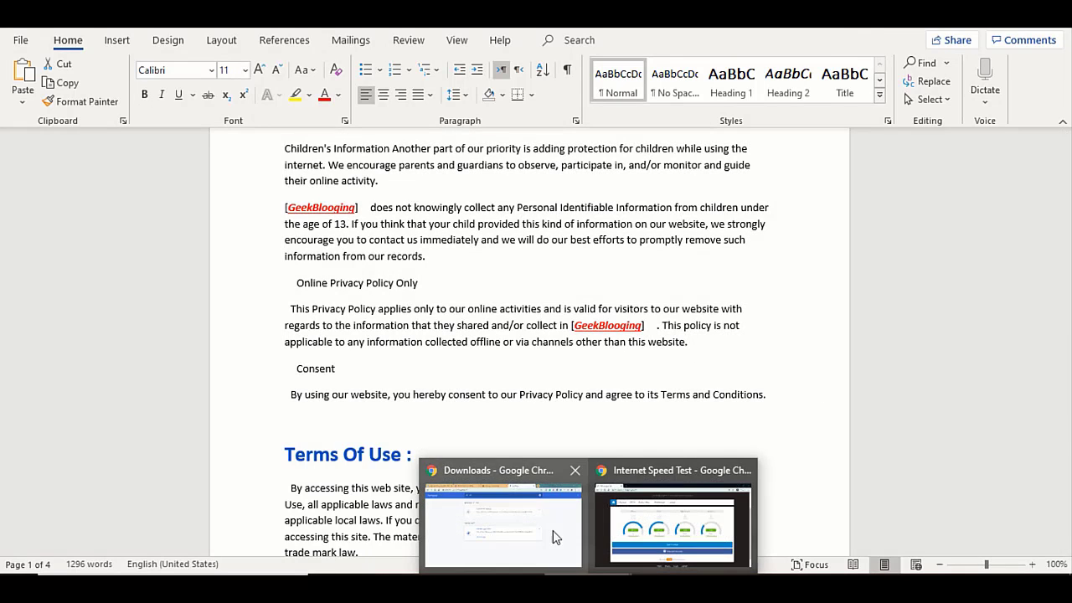
Paste the privacy policy over the 'text here' placeholder on line 11 of privacy_policy.php
{"action": "left_click", "coordinate": [503, 521]}
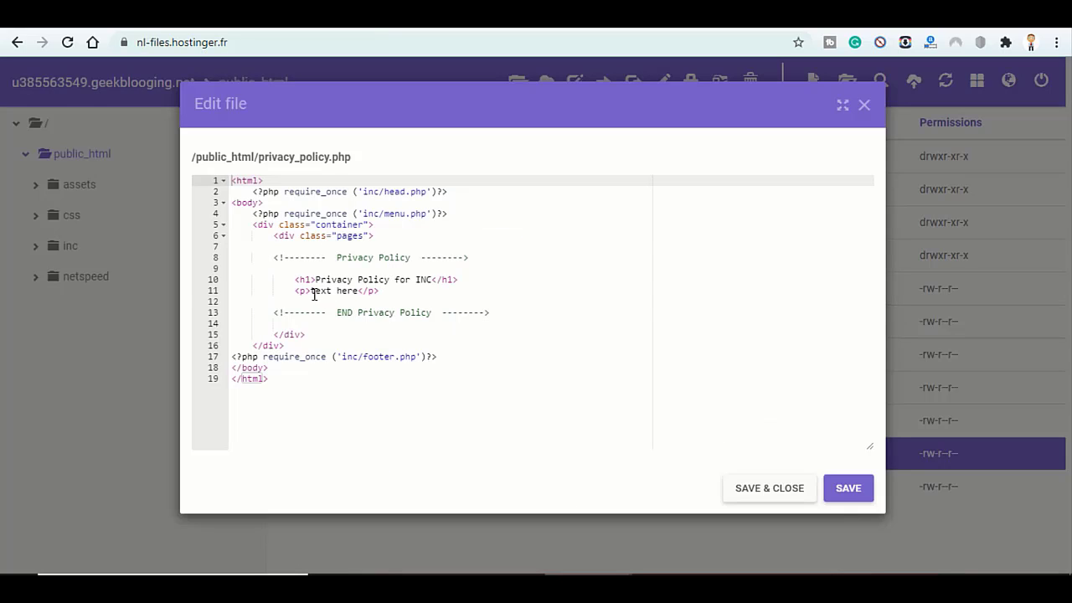
{"action": "left_click_drag", "start_coordinate": [312, 292], "coordinate": [354, 292]}
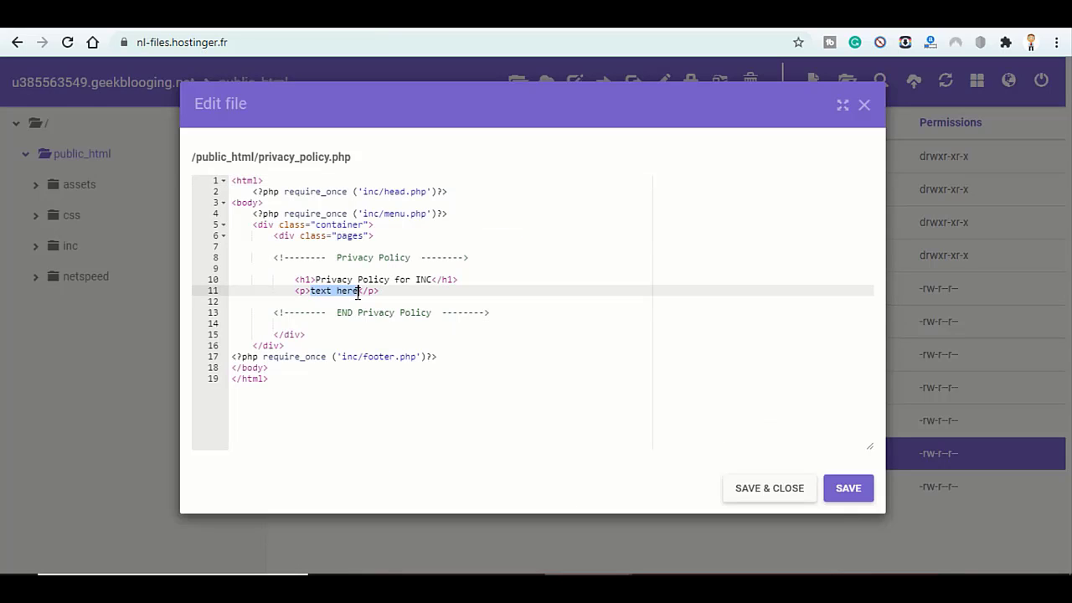
{"action": "key", "text": "ctrl+v"}
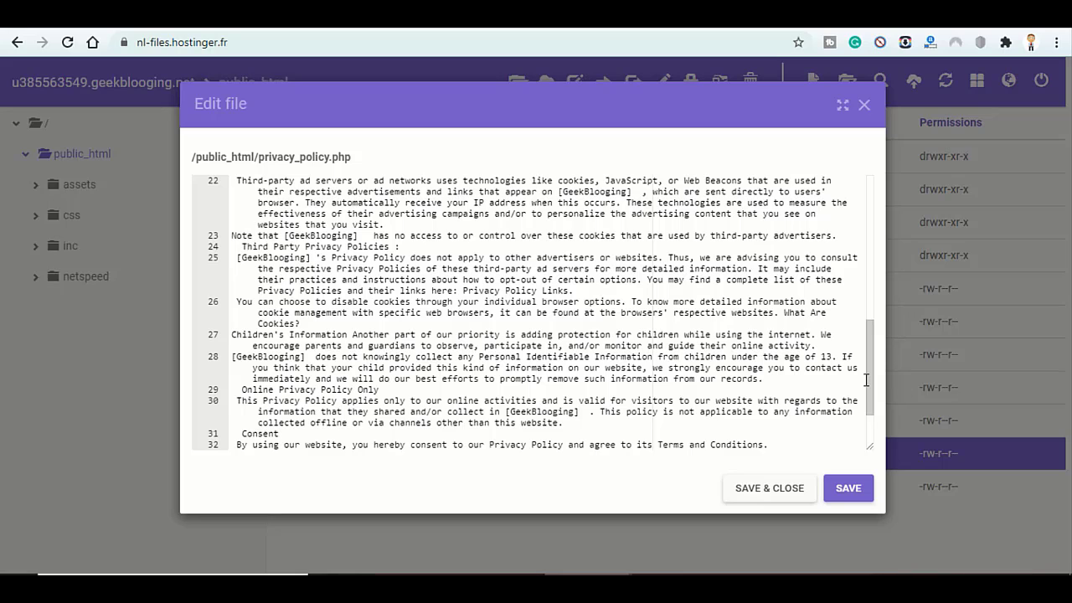
{"action": "left_click_drag", "start_coordinate": [866, 380], "coordinate": [890, 249]}
{"action": "left_click_drag", "start_coordinate": [871, 328], "coordinate": [874, 185]}
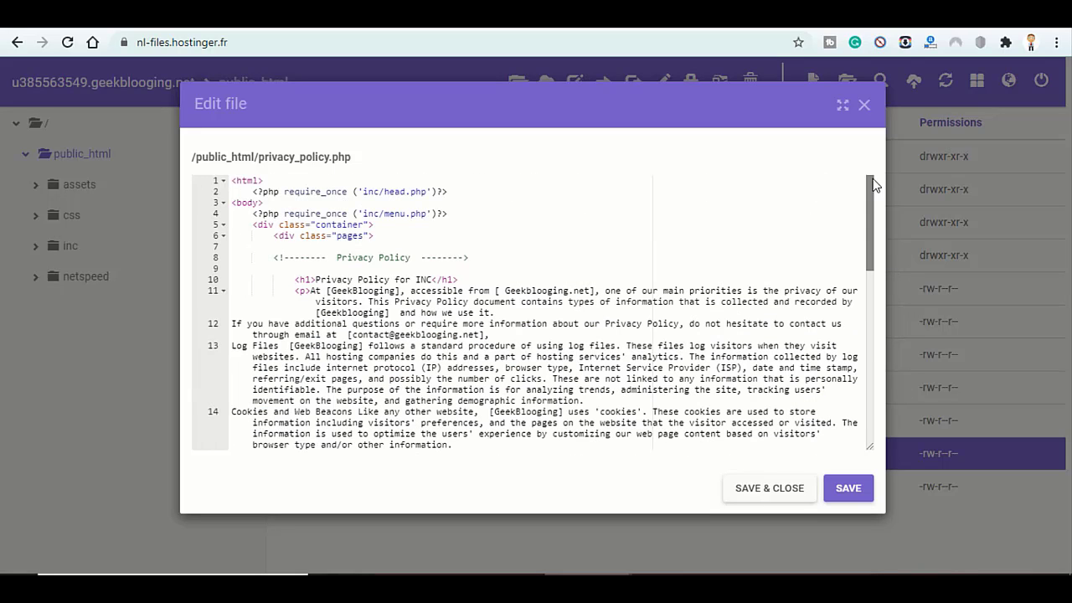
Replace INC in the heading with 'Geekblooging', then save and close the file
{"action": "double_click", "coordinate": [426, 280]}
{"action": "type", "text": "Geekblooging"}
{"action": "left_click", "coordinate": [848, 488]}
{"action": "left_click", "coordinate": [770, 489]}
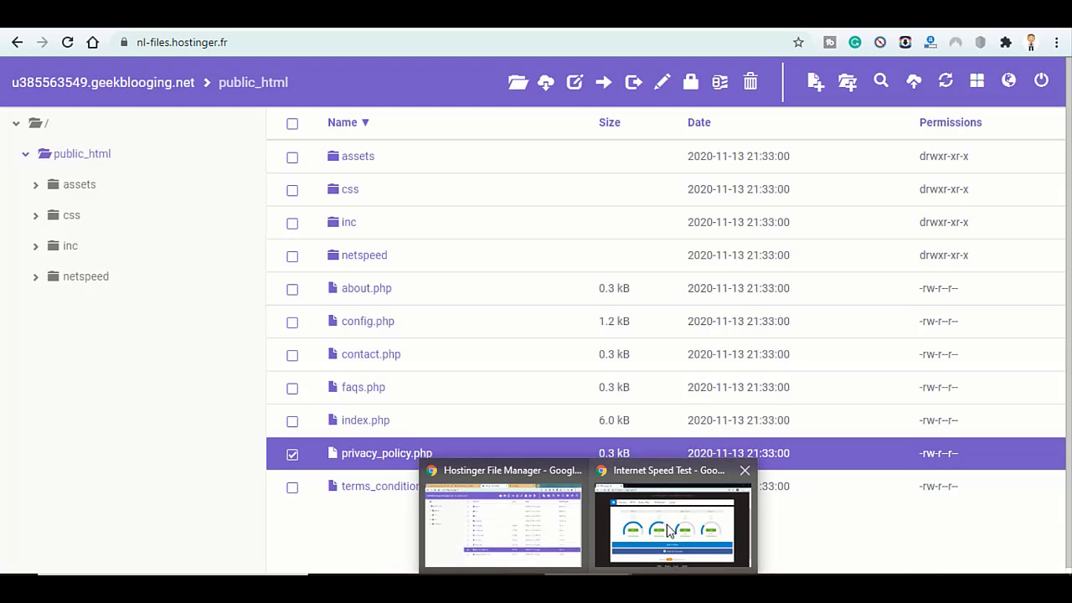
Check that the live site's Privacy Policy page now shows the full pasted policy
{"action": "left_click", "coordinate": [670, 531]}
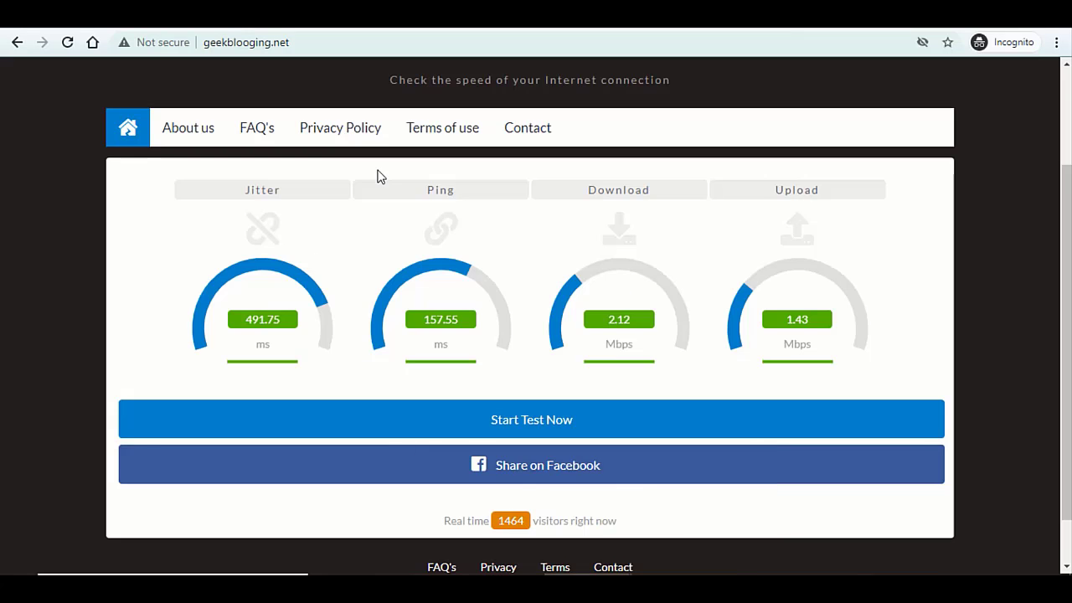
{"action": "left_click", "coordinate": [312, 138]}
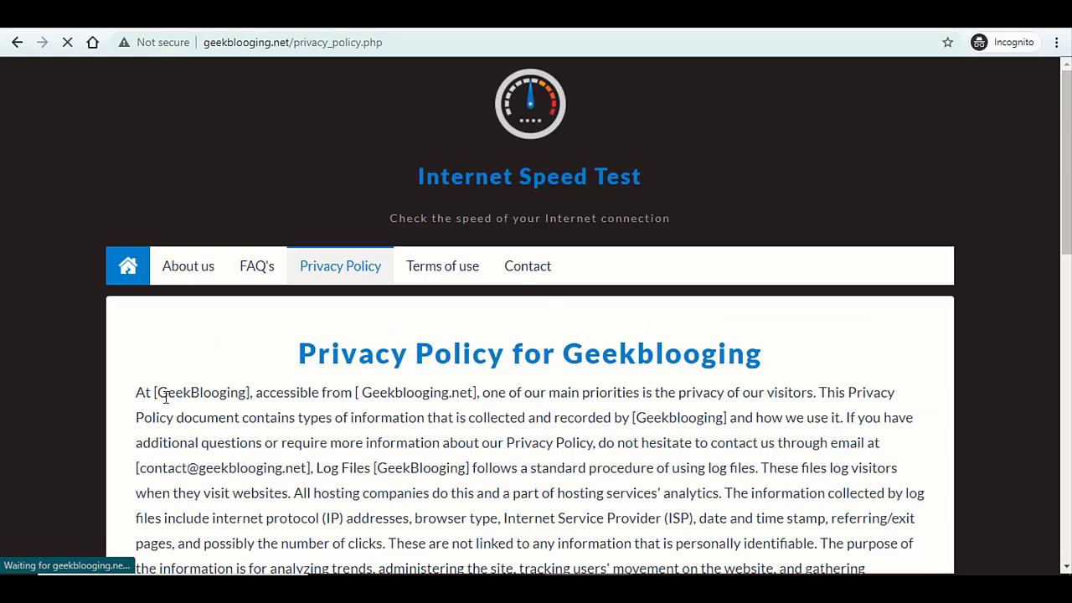
{"action": "left_click_drag", "start_coordinate": [146, 393], "coordinate": [597, 493]}
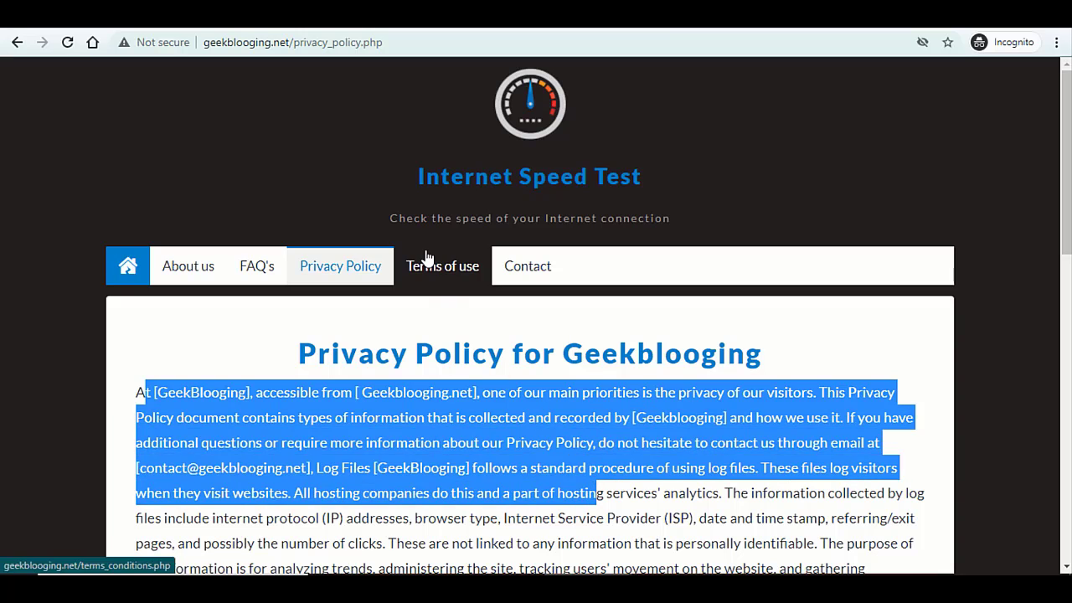
Open the placeholder Terms of use page and select the Terms Of Use text in Word
{"action": "left_click", "coordinate": [423, 265]}
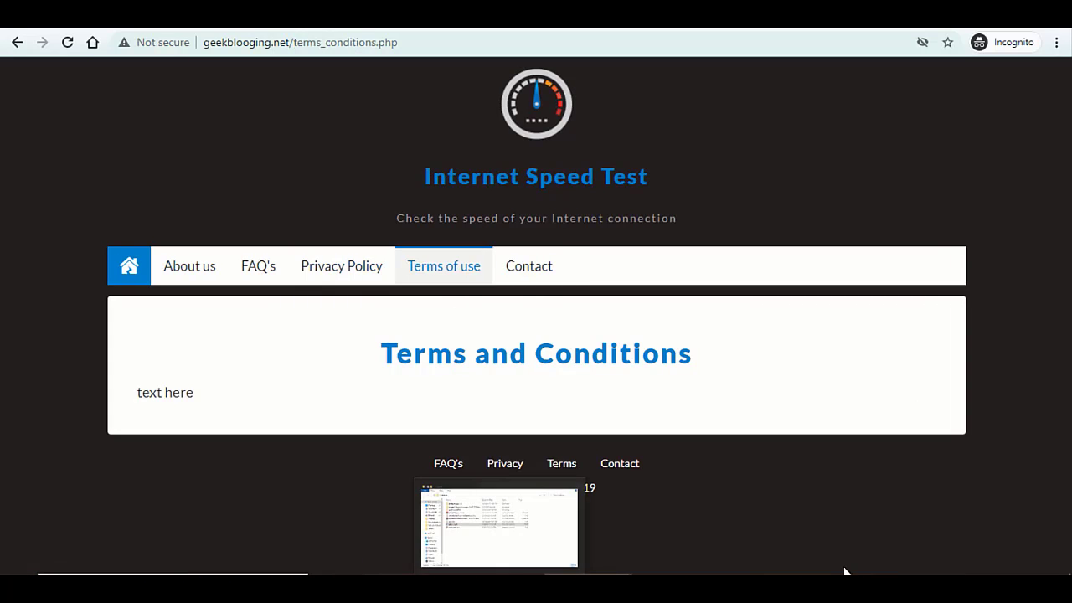
{"action": "left_click", "coordinate": [498, 524]}
{"action": "scroll", "coordinate": [536, 335], "scroll_direction": "down", "scroll_amount": 7}
{"action": "left_click", "coordinate": [358, 224], "text": "shift"}
{"action": "left_click_drag", "start_coordinate": [401, 474], "coordinate": [408, 141]}
Replace the placeholder in terms_conditions.php with the Terms of Use text and save it
{"action": "left_click", "coordinate": [537, 529]}
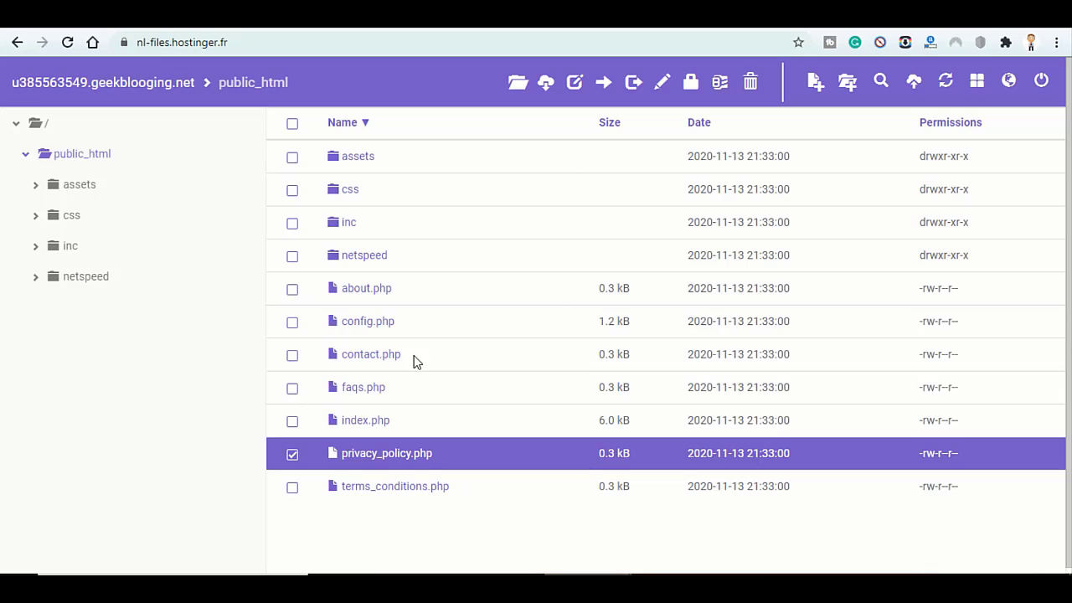
{"action": "double_click", "coordinate": [369, 491]}
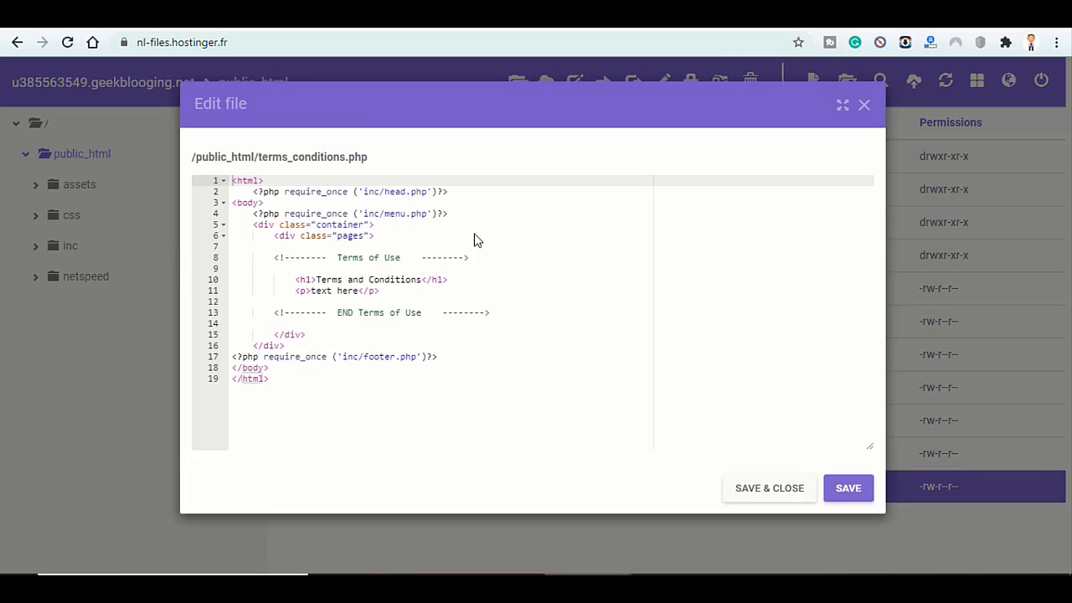
{"action": "left_click_drag", "start_coordinate": [311, 291], "coordinate": [361, 291]}
{"action": "key", "text": "ctrl+v"}
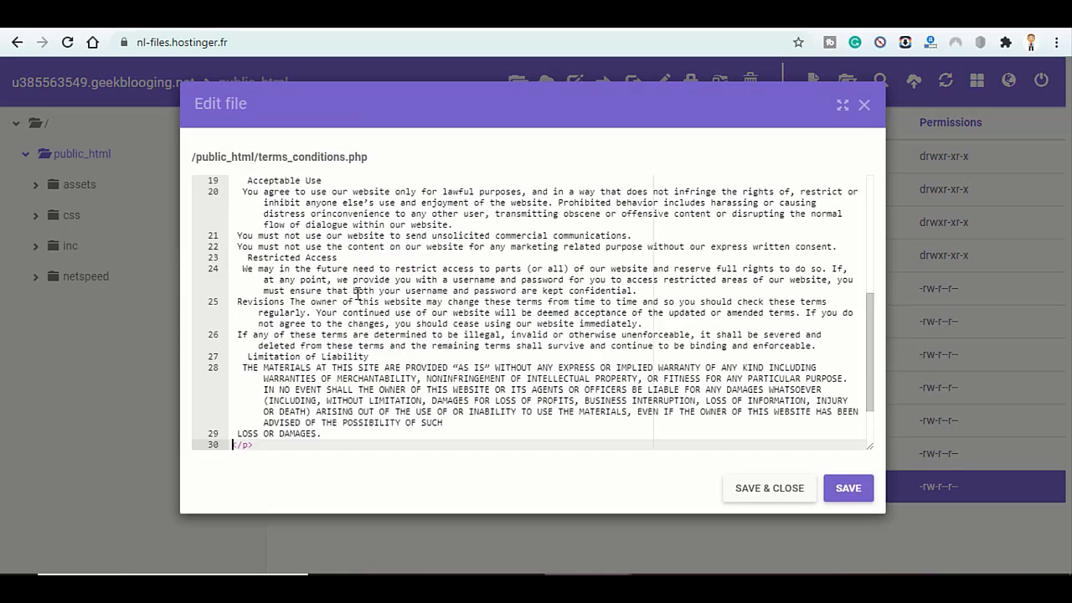
{"action": "left_click", "coordinate": [788, 488]}
{"action": "double_click", "coordinate": [780, 494]}
{"action": "left_click", "coordinate": [780, 500]}
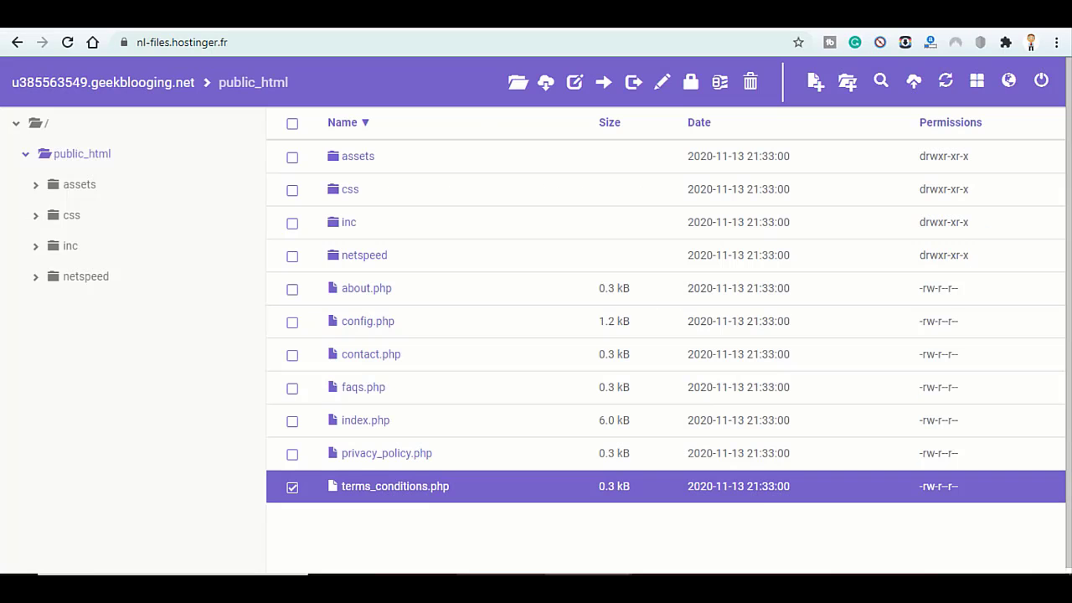
Replace the placeholder in about.php with the About Us text from Word and save it
{"action": "left_click", "coordinate": [670, 536]}
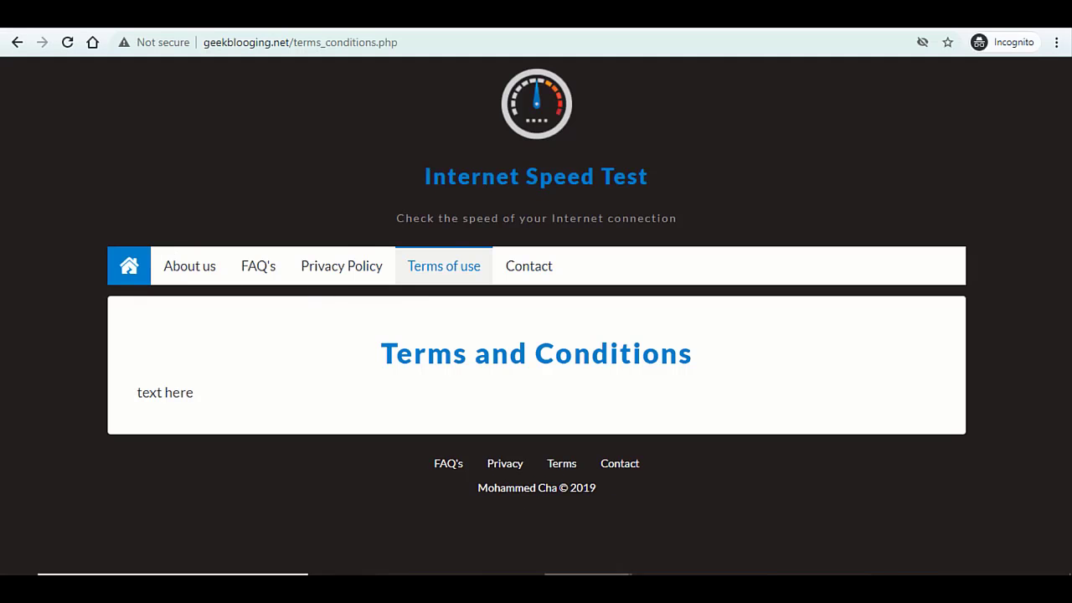
{"action": "key", "text": "alt+Tab"}
{"action": "double_click", "coordinate": [368, 295]}
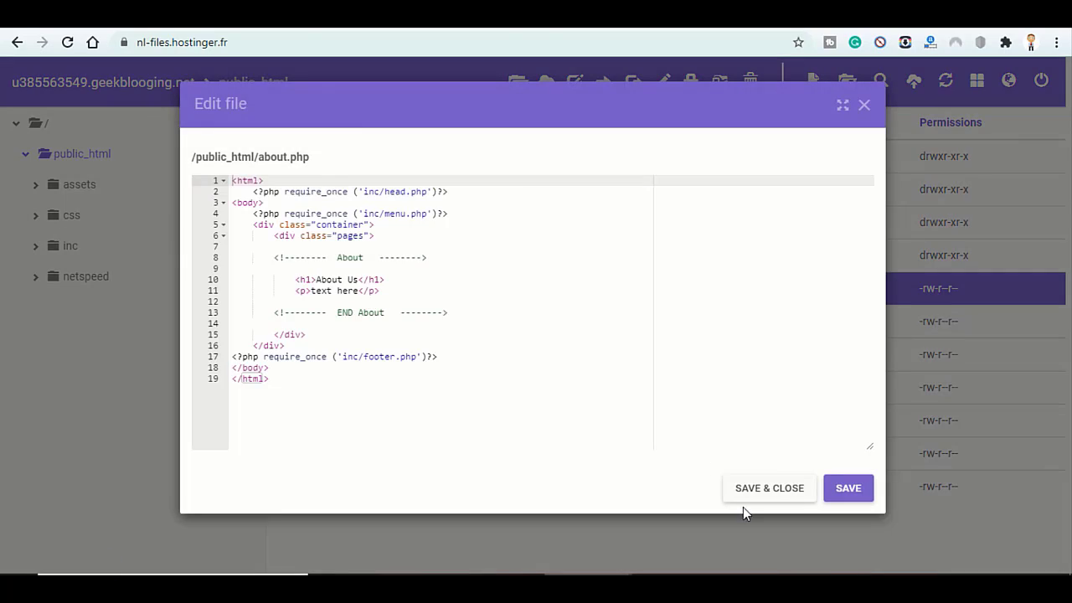
{"action": "key", "text": "alt+Tab"}
{"action": "mouse_move", "coordinate": [283, 161]}
{"action": "left_mouse_down"}
{"action": "mouse_move", "coordinate": [342, 317]}
{"action": "mouse_move", "coordinate": [285, 195]}
{"action": "left_mouse_up"}
{"action": "left_click", "coordinate": [552, 572]}
{"action": "left_click", "coordinate": [506, 519]}
{"action": "left_click_drag", "start_coordinate": [312, 291], "coordinate": [358, 291]}
{"action": "type", "text": "Our passion is to bring a little smile to our visitors each and every day! Daily, we search the internet for inspirational, fun, touching and amazing stories.   We are headquartered in  [GeekBlogging],  and have editors located all over the world bringing youinspiring, uplifting and engaging content. If you have enjoyed any of our posts we invite you to share them with your friendsto brighten their day. Enjoy!"}
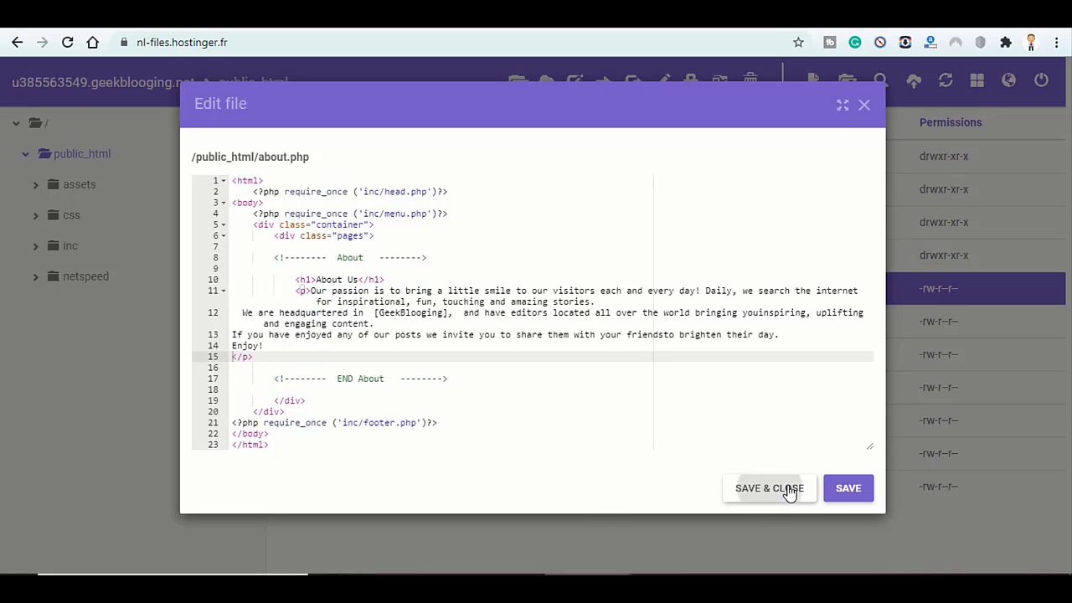
{"action": "left_click", "coordinate": [787, 488]}
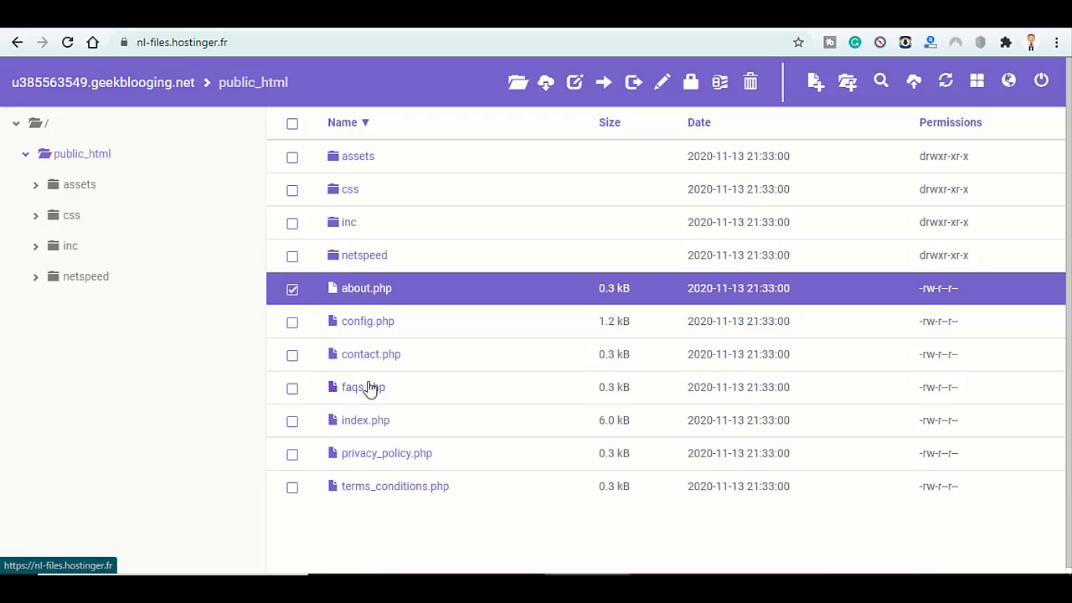
Add a 'contact us' line with the site's contact e-mail after 'Need help?' in contact.php
{"action": "double_click", "coordinate": [371, 387]}
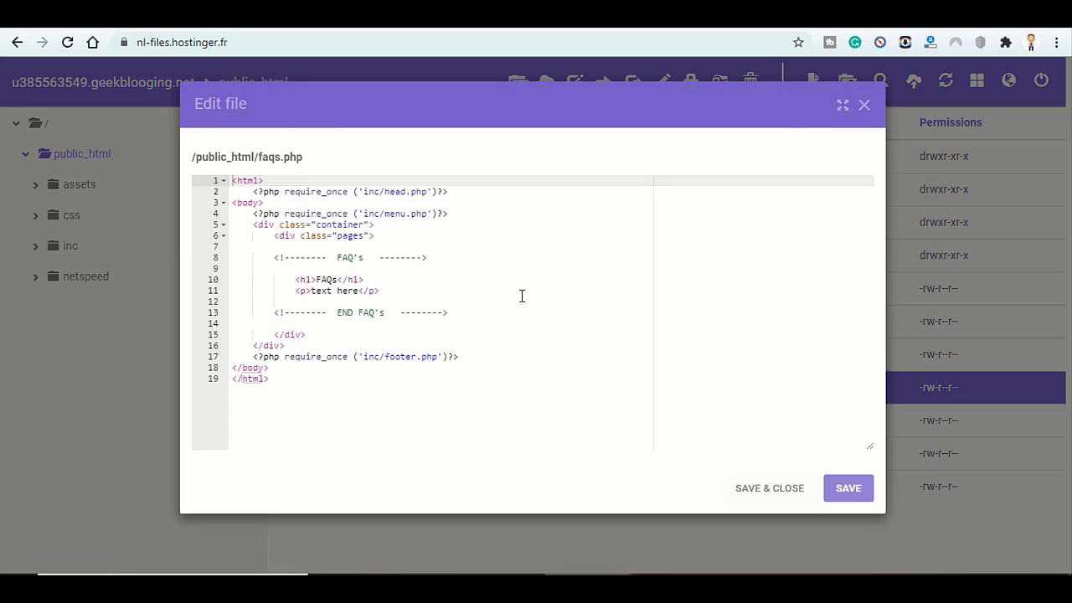
{"action": "left_click", "coordinate": [864, 105]}
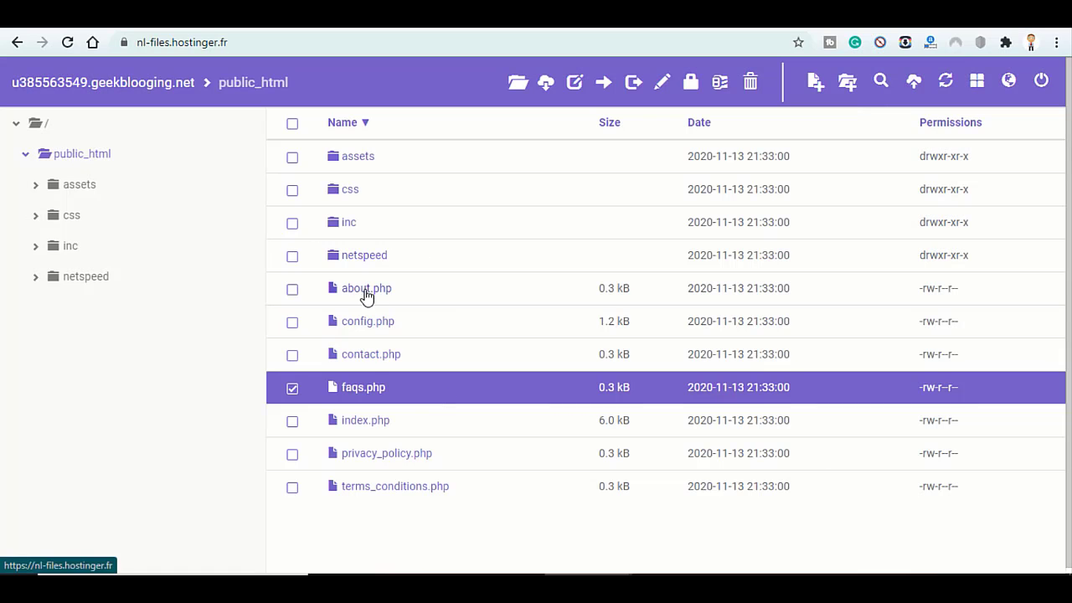
{"action": "double_click", "coordinate": [369, 358]}
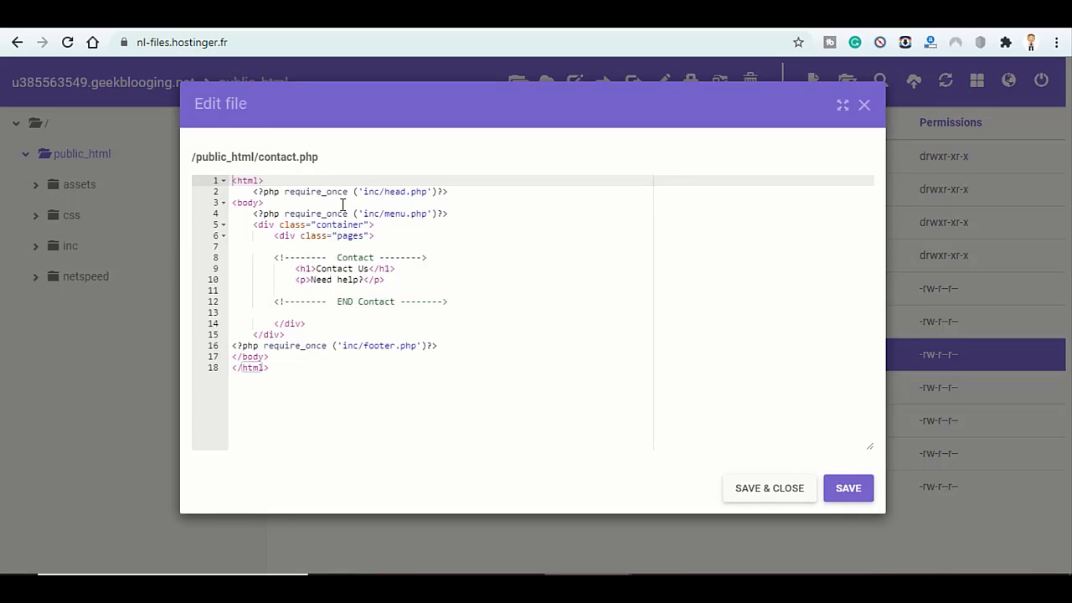
{"action": "left_click", "coordinate": [363, 283]}
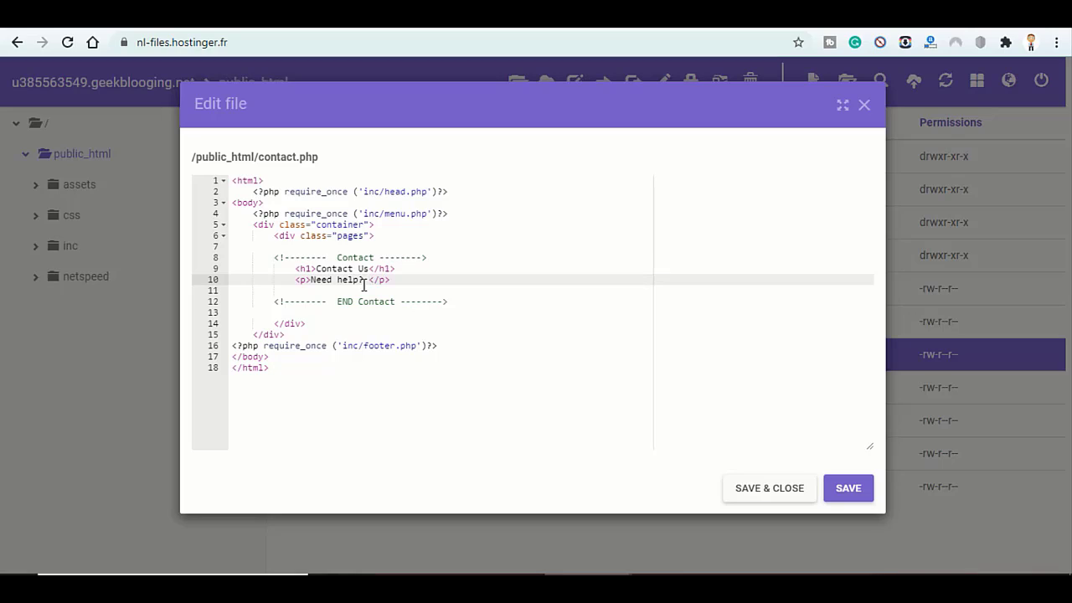
{"action": "type", "text": "contact us "}
{"action": "type", "text": ": "}
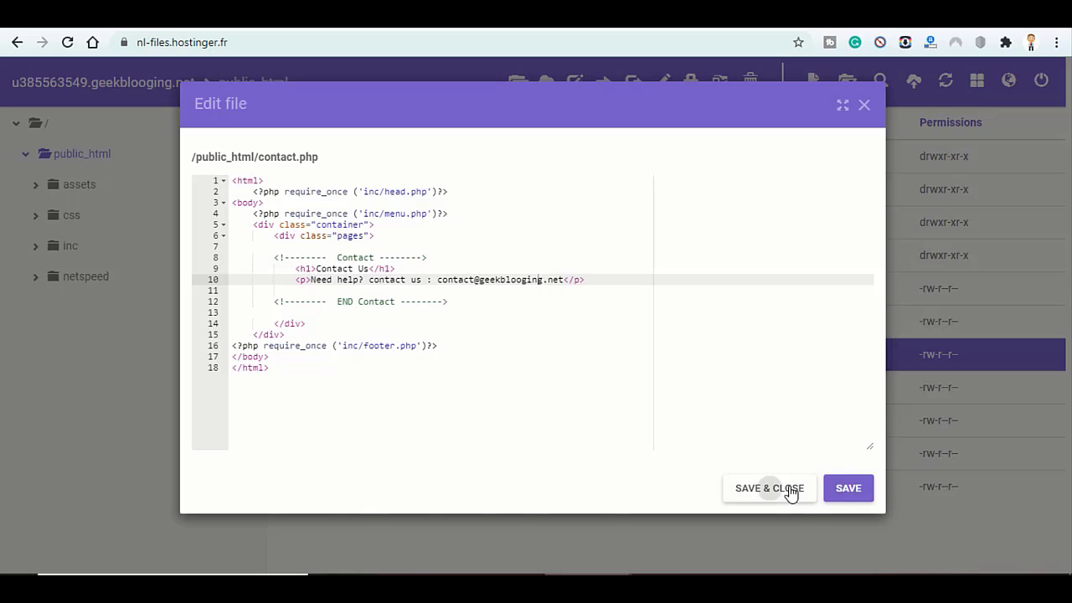
{"action": "left_click", "coordinate": [792, 494]}
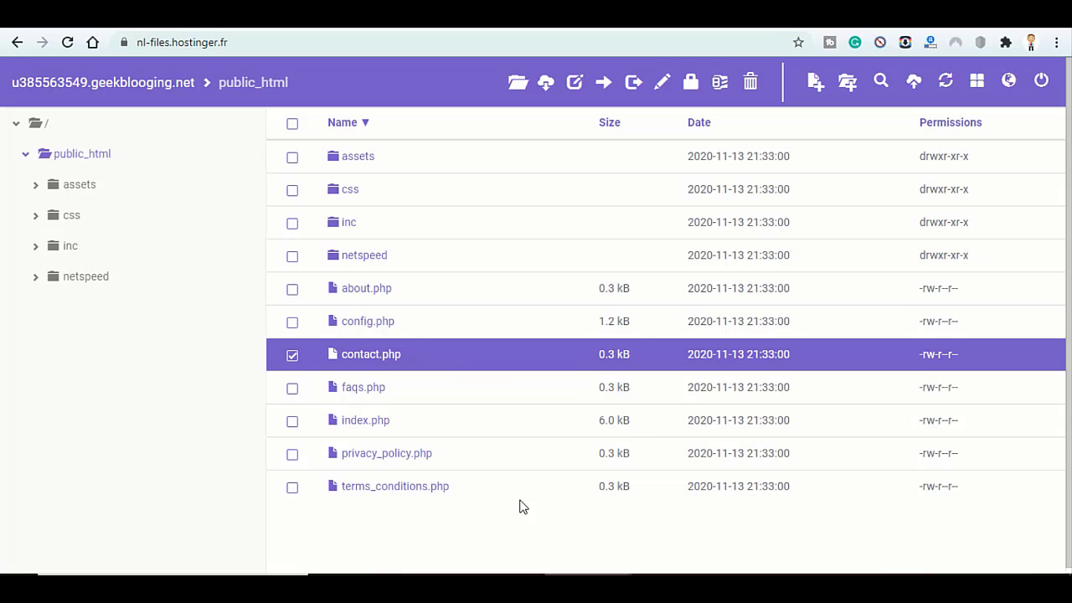
Find the footer copyright name in config.php, change it to Geekblogging, and save
{"action": "left_click", "coordinate": [688, 513]}
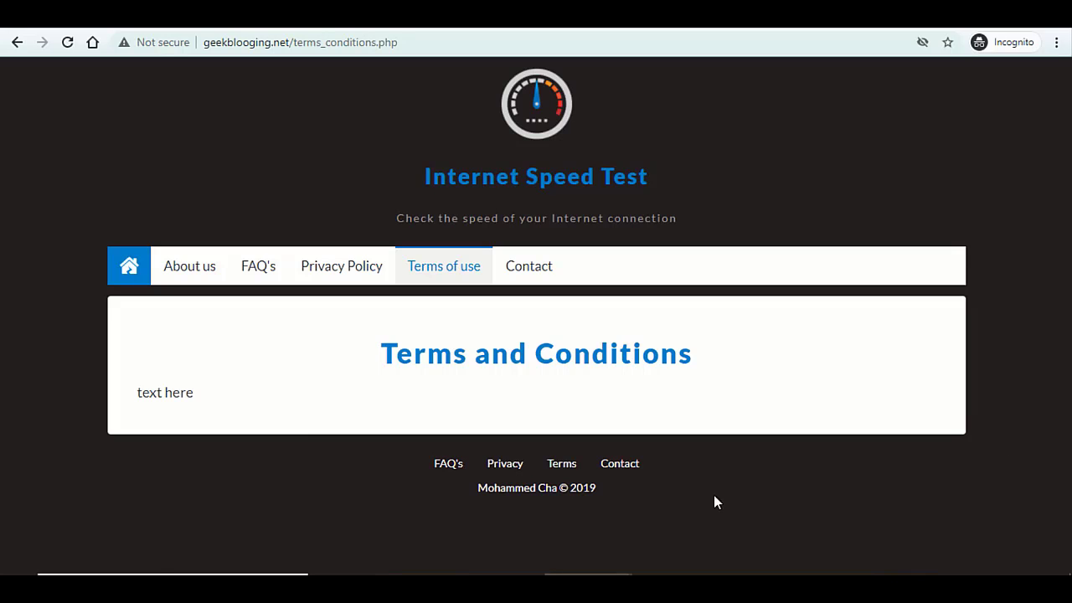
{"action": "left_click_drag", "start_coordinate": [479, 488], "coordinate": [561, 490]}
{"action": "key", "text": "ctrl+c"}
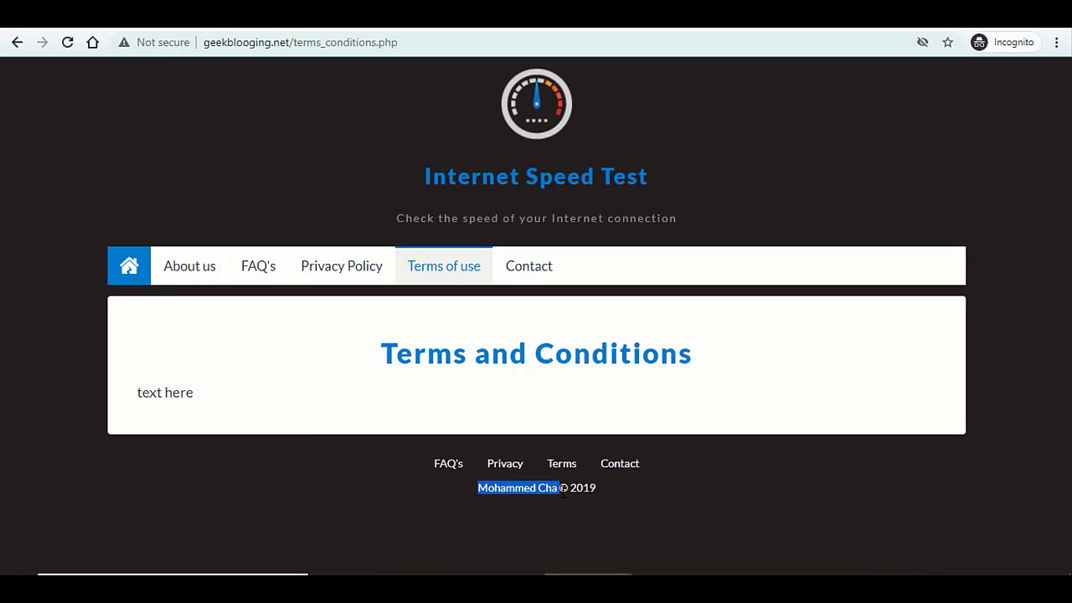
{"action": "left_click", "coordinate": [557, 541]}
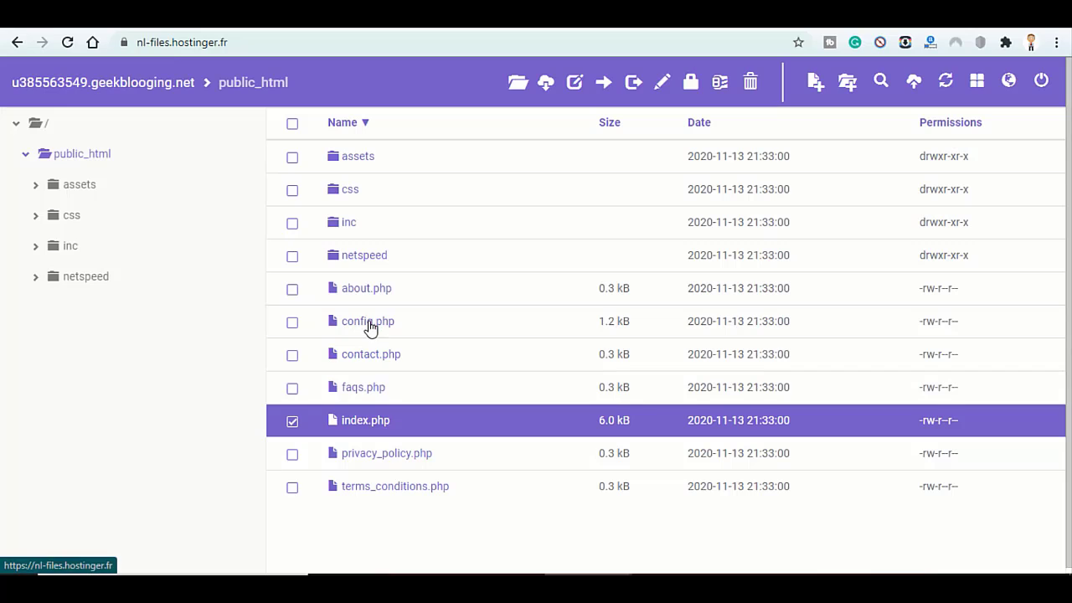
{"action": "double_click", "coordinate": [366, 318]}
{"action": "left_click", "coordinate": [422, 290]}
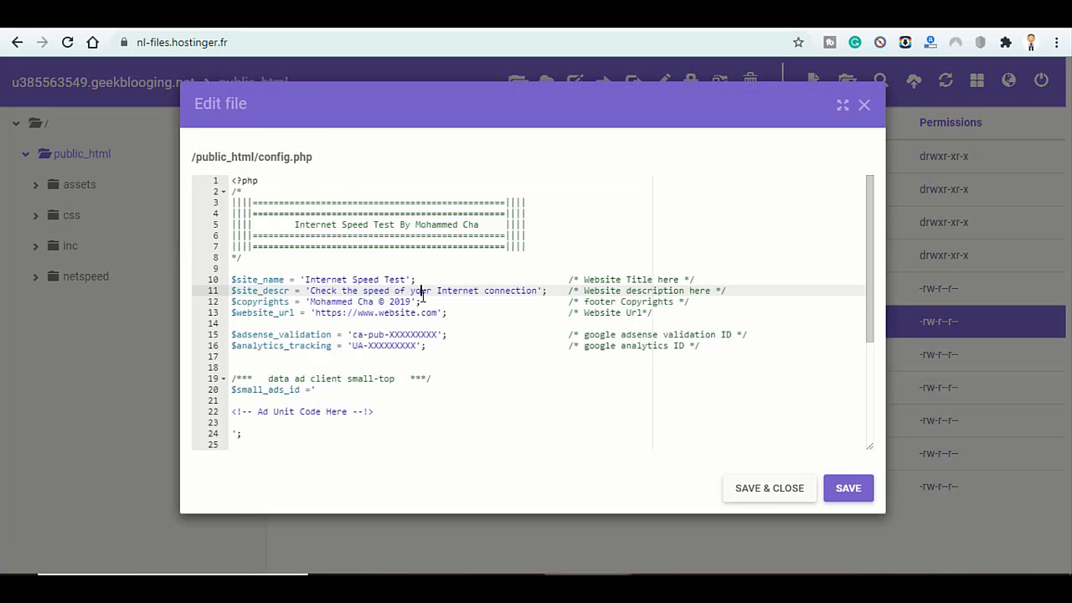
{"action": "key", "text": "ctrl+f"}
{"action": "key", "text": "ctrl+v"}
{"action": "key", "text": "Return"}
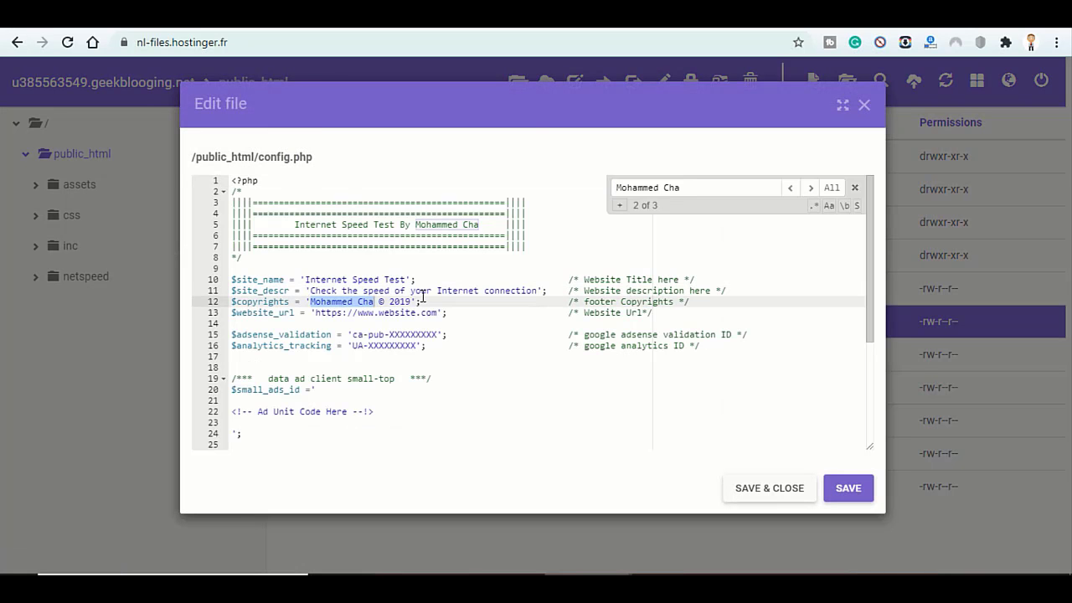
{"action": "left_click", "coordinate": [375, 301]}
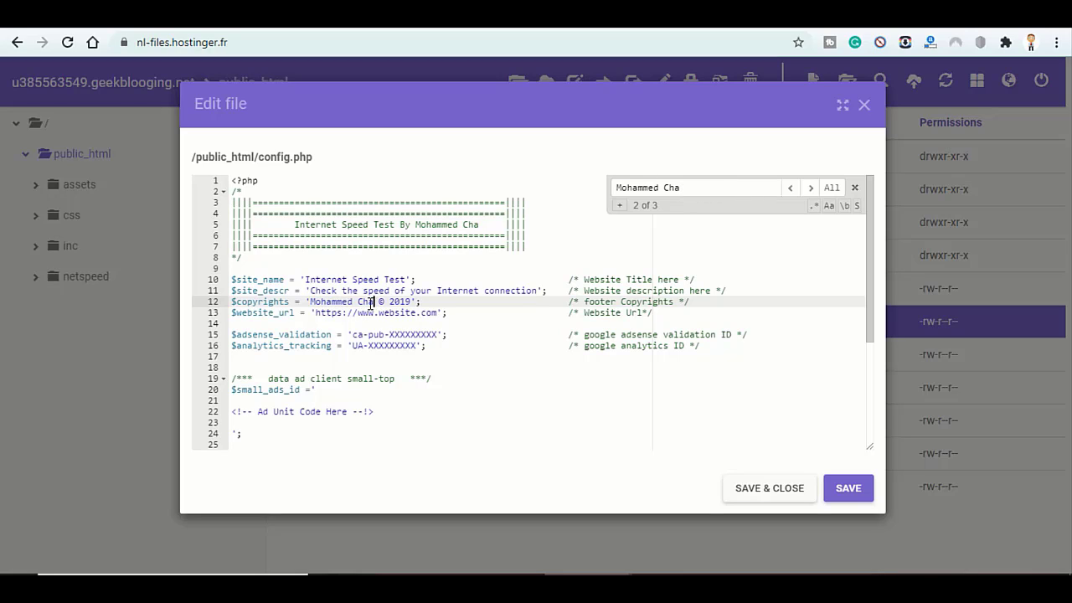
{"action": "left_click_drag", "start_coordinate": [373, 302], "coordinate": [308, 303]}
{"action": "type", "text": "Geekblogging"}
{"action": "left_click", "coordinate": [757, 494]}
{"action": "left_click_drag", "start_coordinate": [669, 292], "coordinate": [211, 290]}
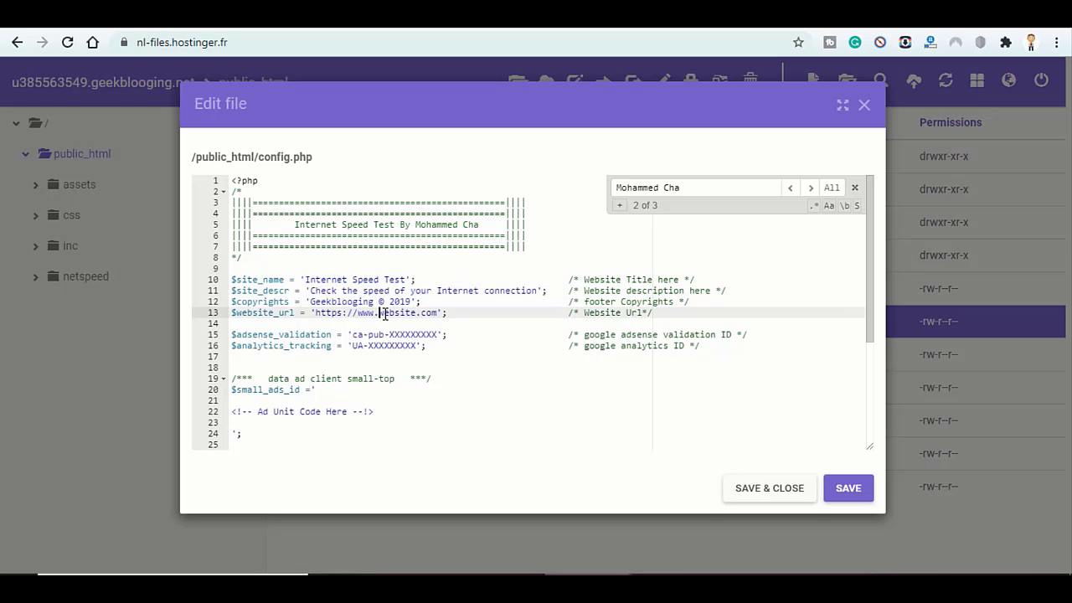
{"action": "left_click_drag", "start_coordinate": [378, 314], "coordinate": [416, 313]}
{"action": "type", "text": "geekblogging.net"}
{"action": "key", "text": "Delete"}
{"action": "key", "text": "Delete"}
{"action": "key", "text": "Delete"}
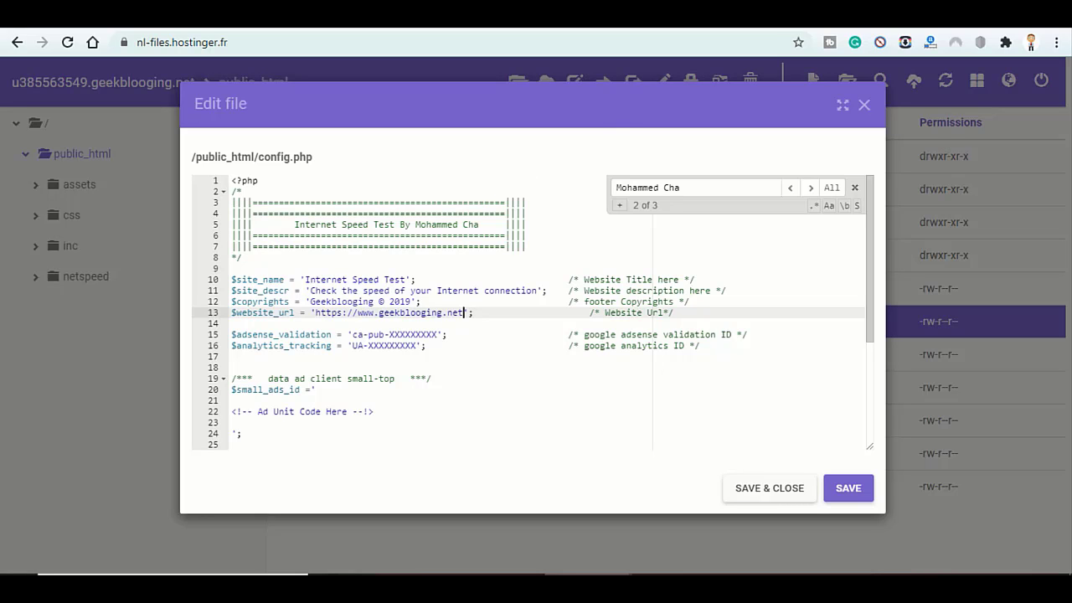
Add geekblogging.net under AdSense Sites and copy the AdSense code it generates
{"action": "key", "text": "ctrl+t"}
{"action": "type", "text": "adsense.com"}
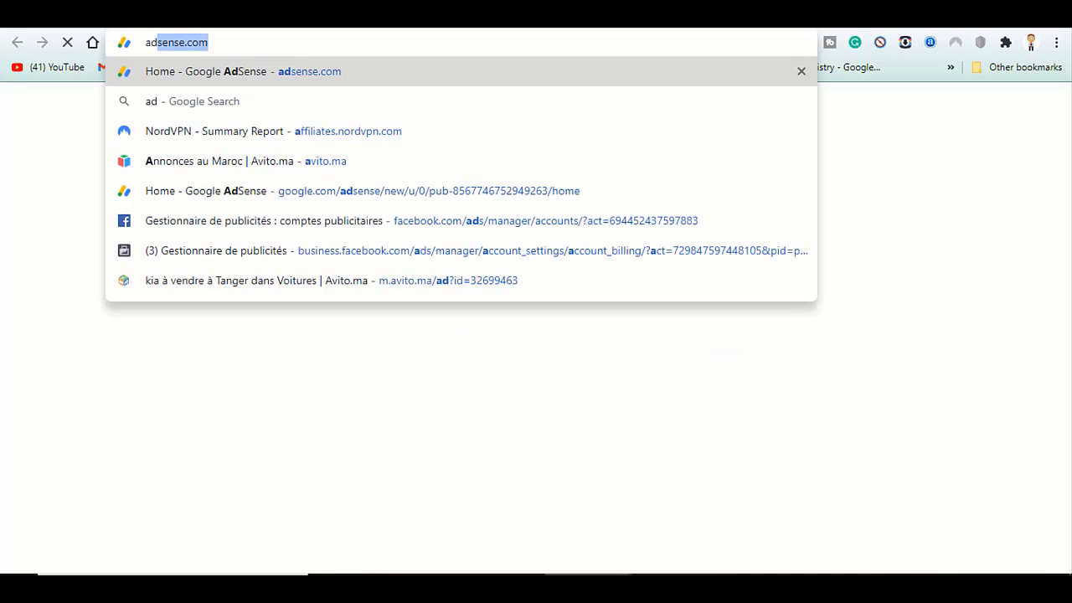
{"action": "type", "text": "s"}
{"action": "key", "text": "Return"}
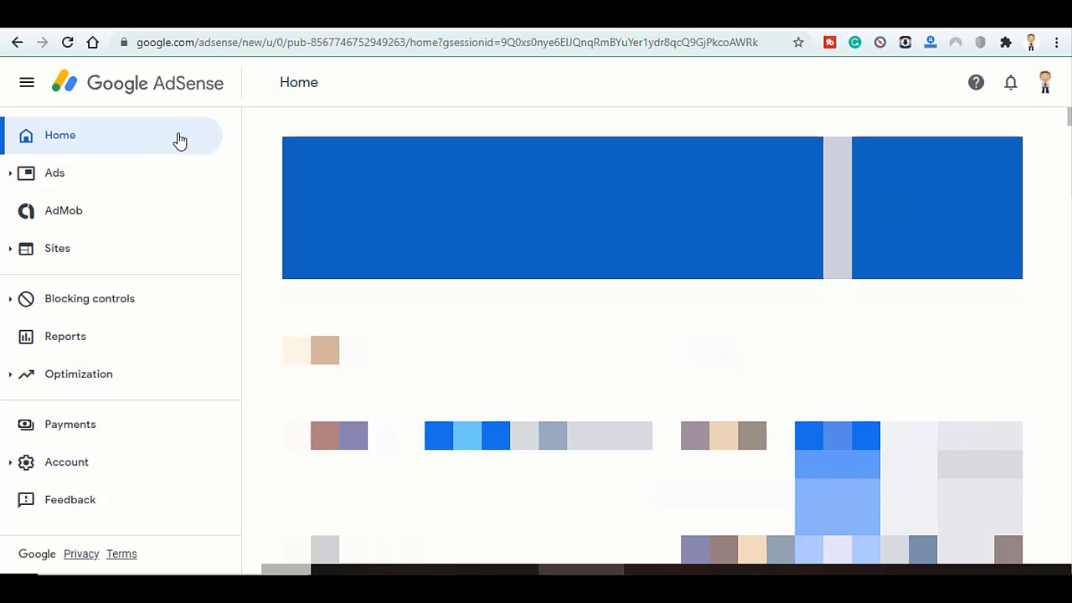
{"action": "left_click", "coordinate": [59, 248]}
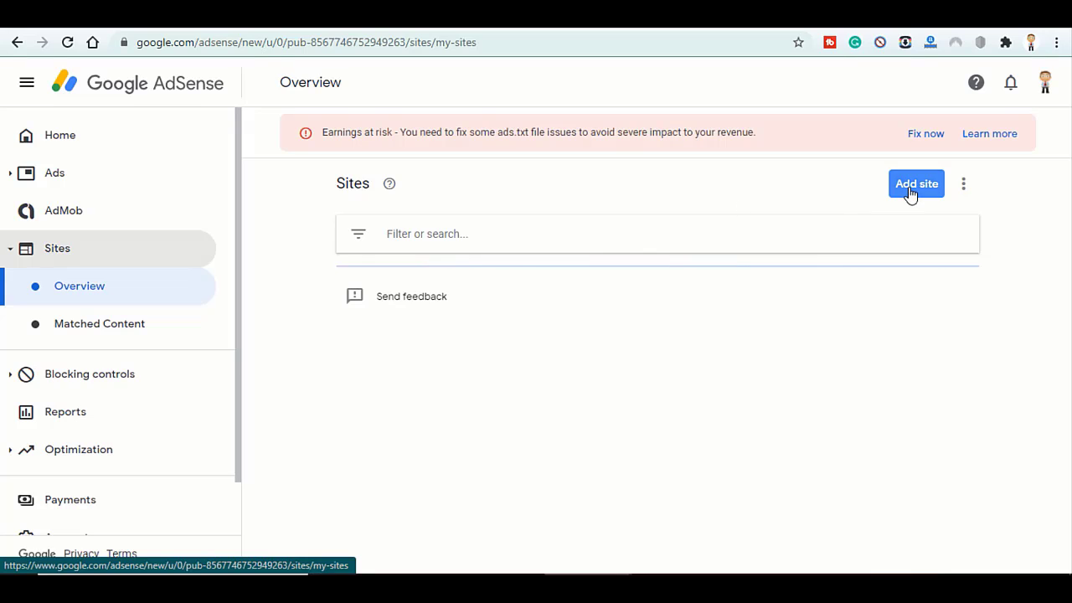
{"action": "left_click", "coordinate": [911, 194]}
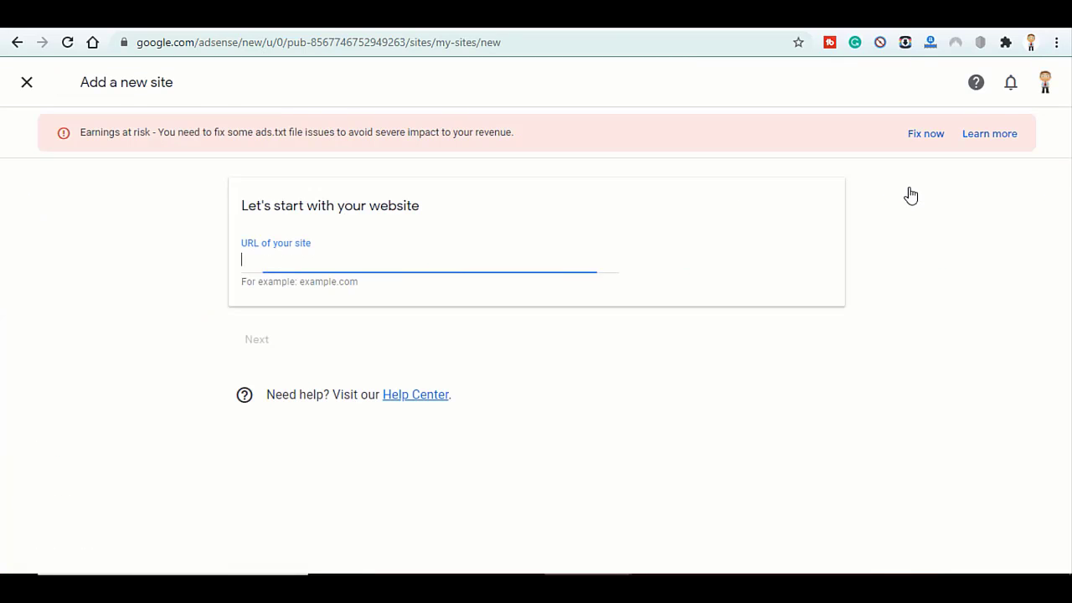
{"action": "type", "text": "geekblogging.net"}
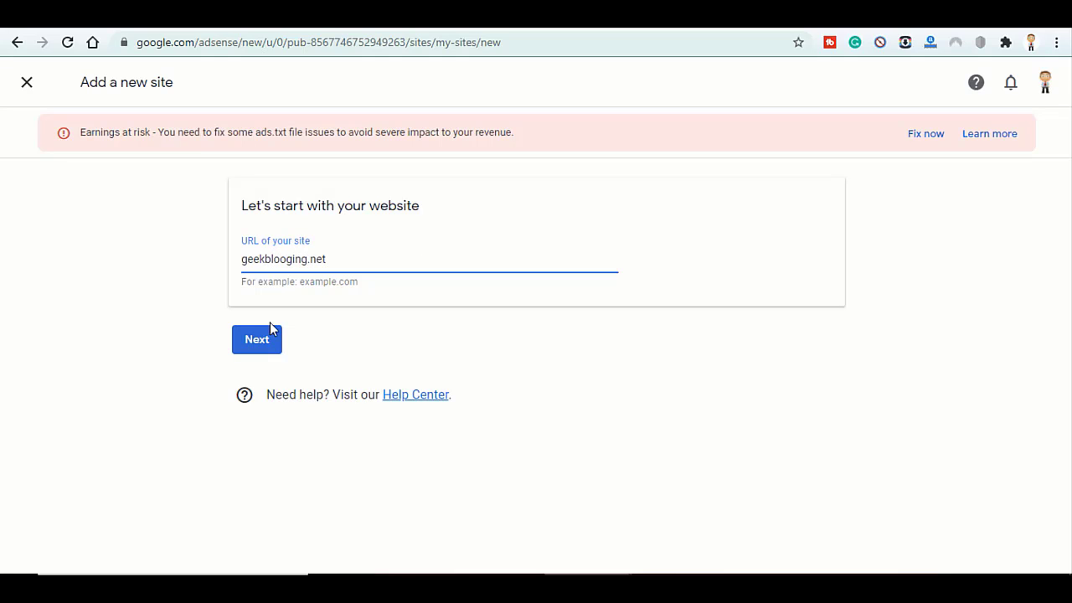
{"action": "left_click", "coordinate": [248, 341]}
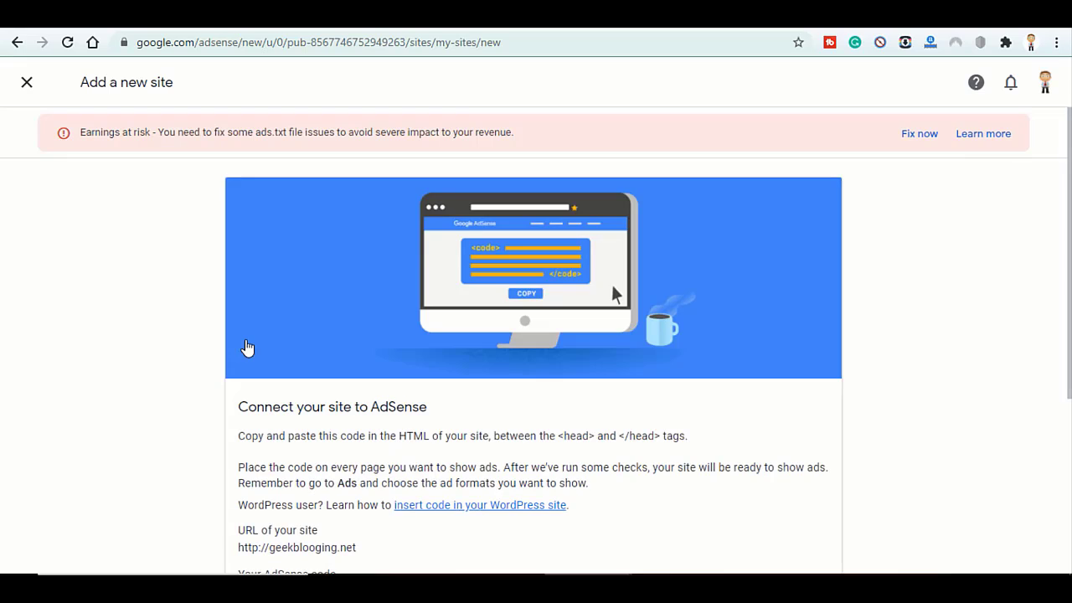
{"action": "scroll", "coordinate": [312, 464], "scroll_direction": "down", "scroll_amount": 2}
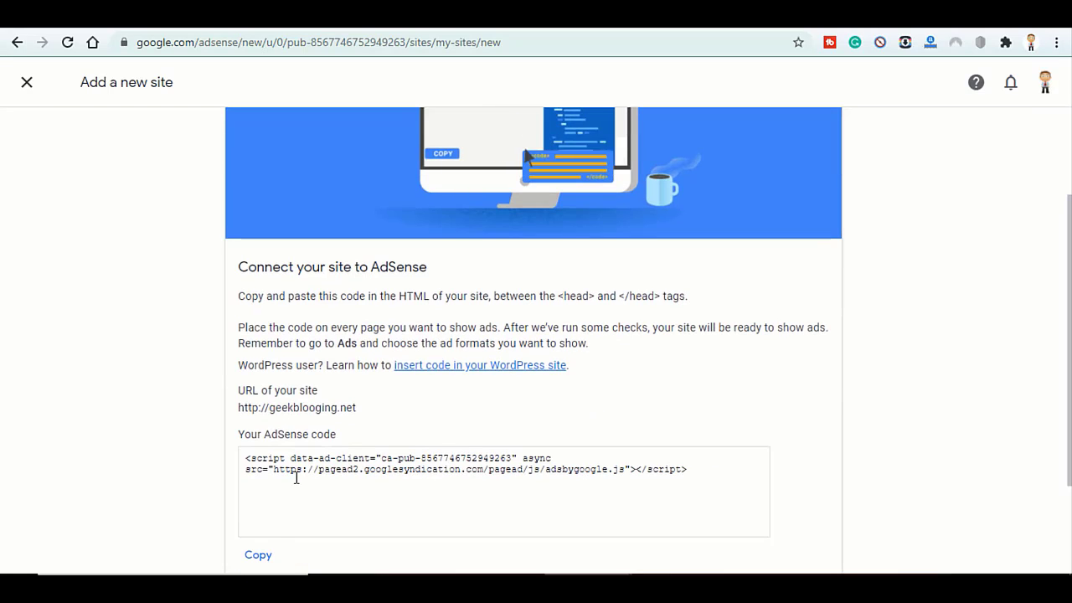
{"action": "left_click", "coordinate": [256, 557]}
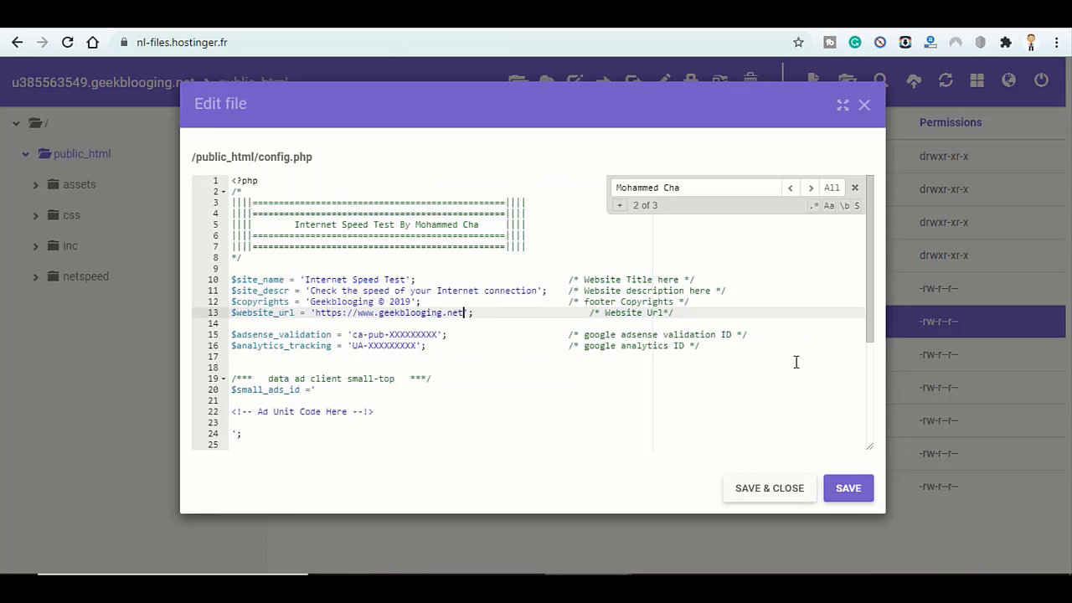
Save config.php, then paste the AdSense script on a new line after <head> in inc/head.php and save
{"action": "left_click", "coordinate": [828, 493]}
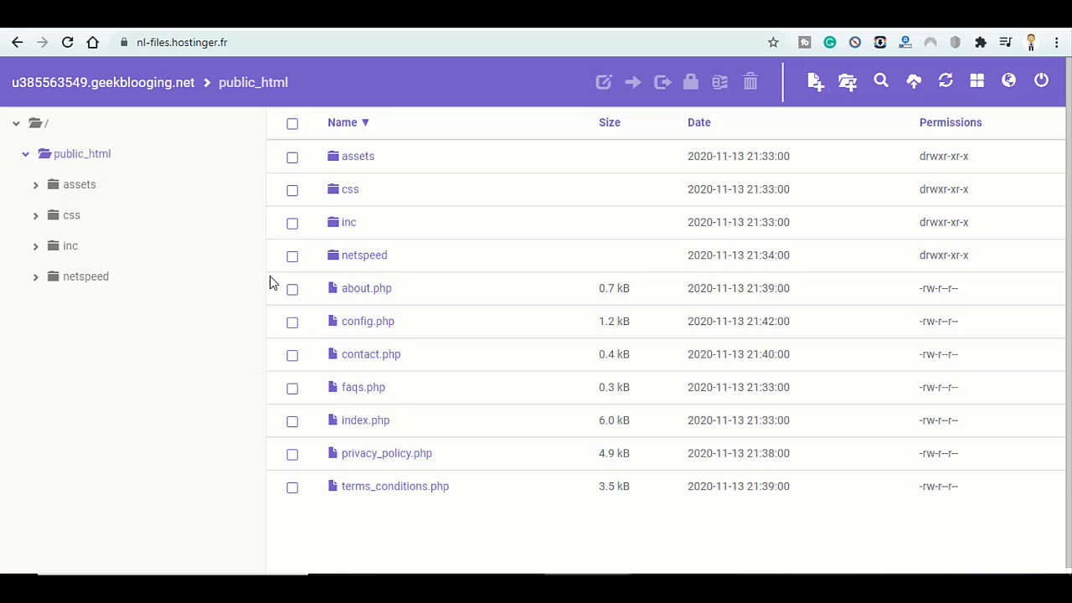
{"action": "double_click", "coordinate": [376, 227]}
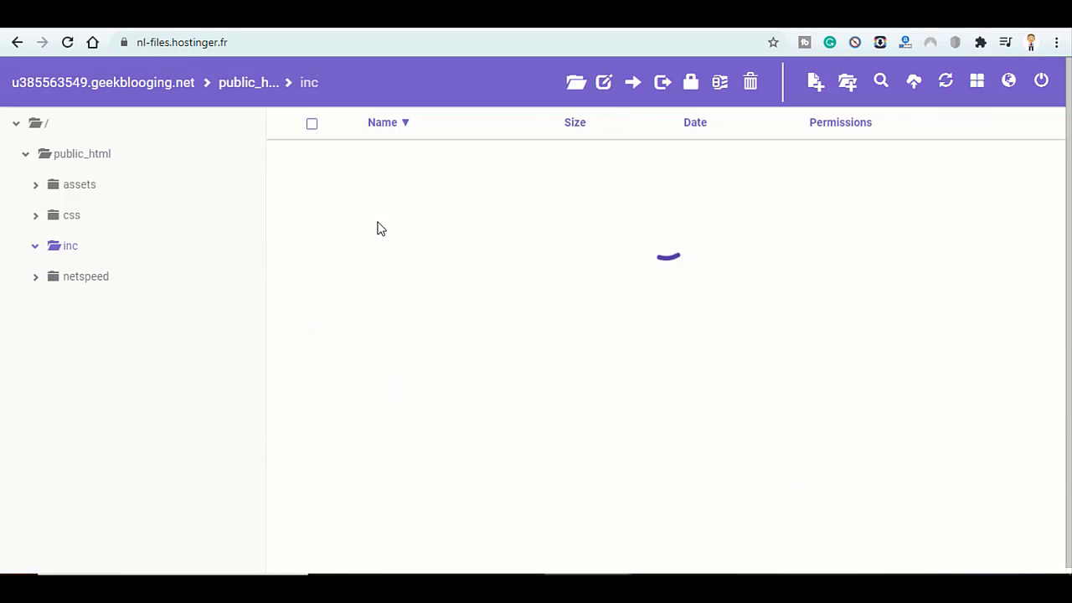
{"action": "double_click", "coordinate": [381, 197]}
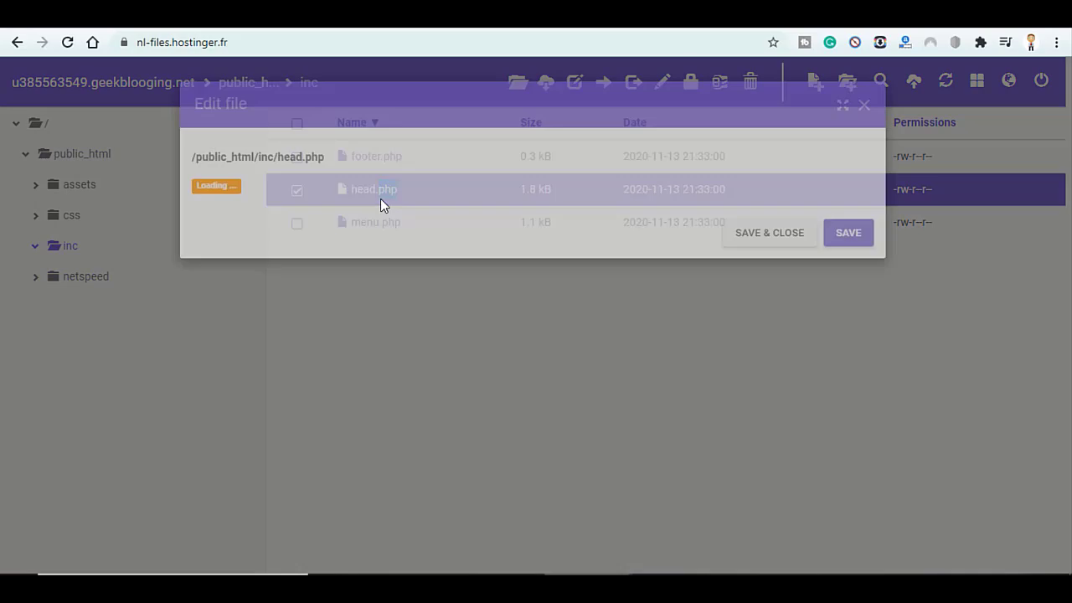
{"action": "key", "text": "Return"}
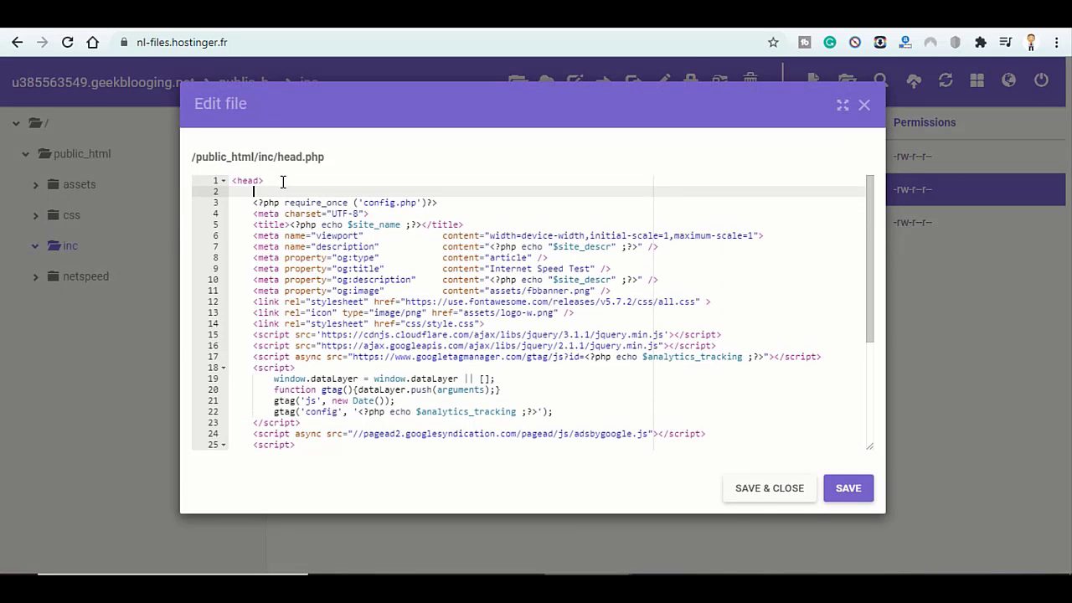
{"action": "key", "text": "ctrl+v"}
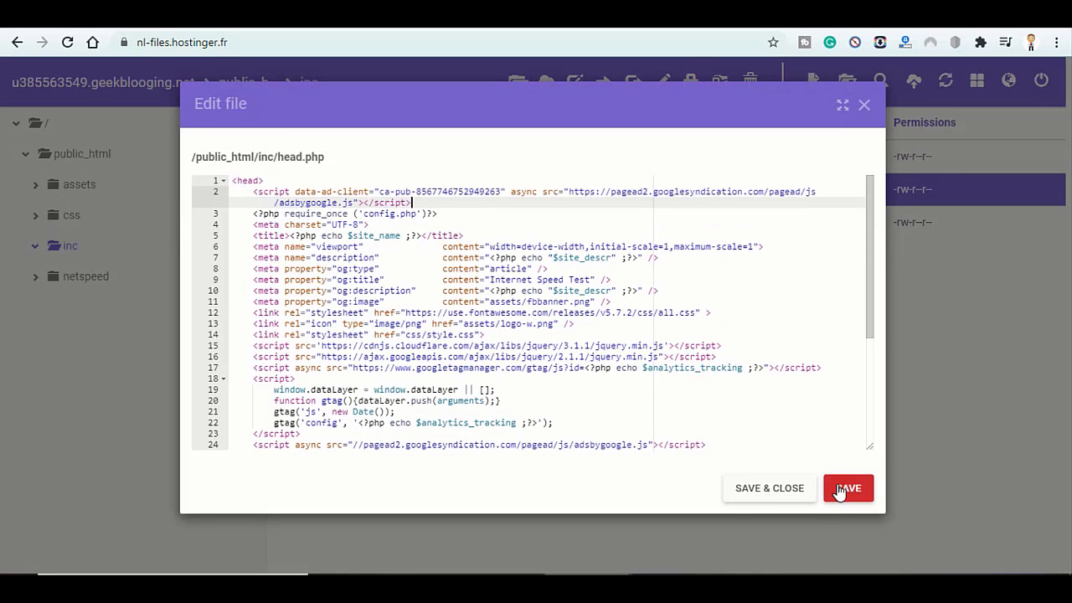
{"action": "left_click", "coordinate": [801, 489]}
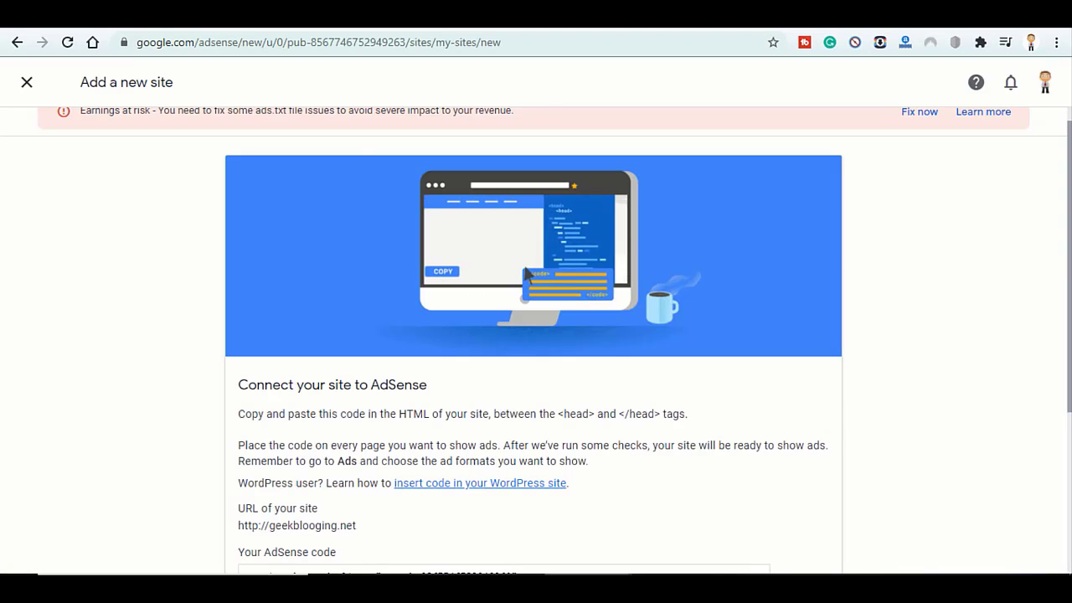
Submit geekblogging.net on the AdSense Add a new site page
{"action": "scroll", "coordinate": [826, 433], "scroll_direction": "down", "scroll_amount": 3}
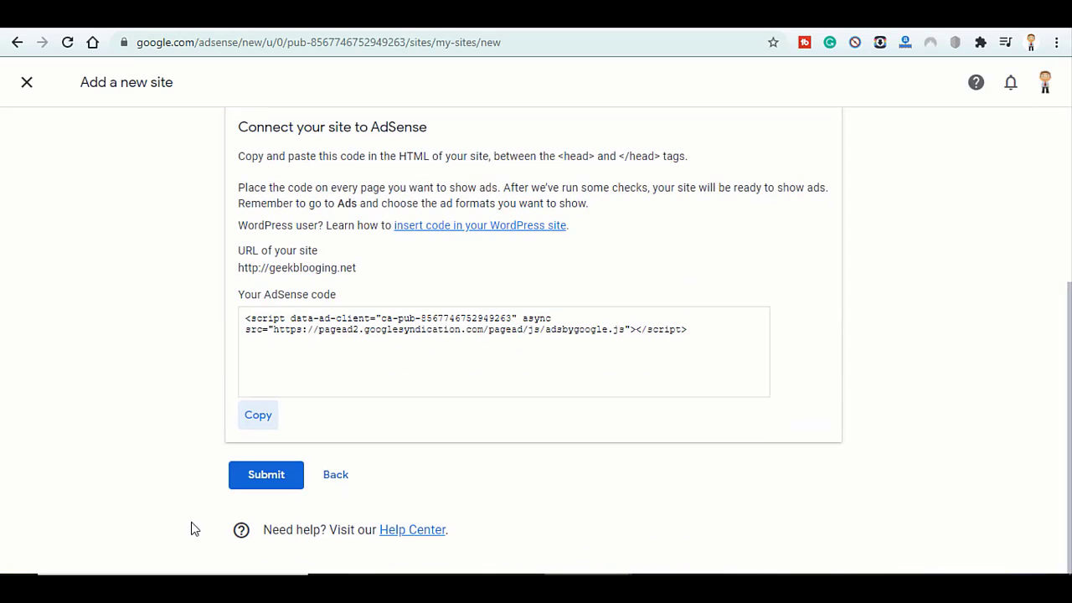
{"action": "left_click", "coordinate": [256, 484]}
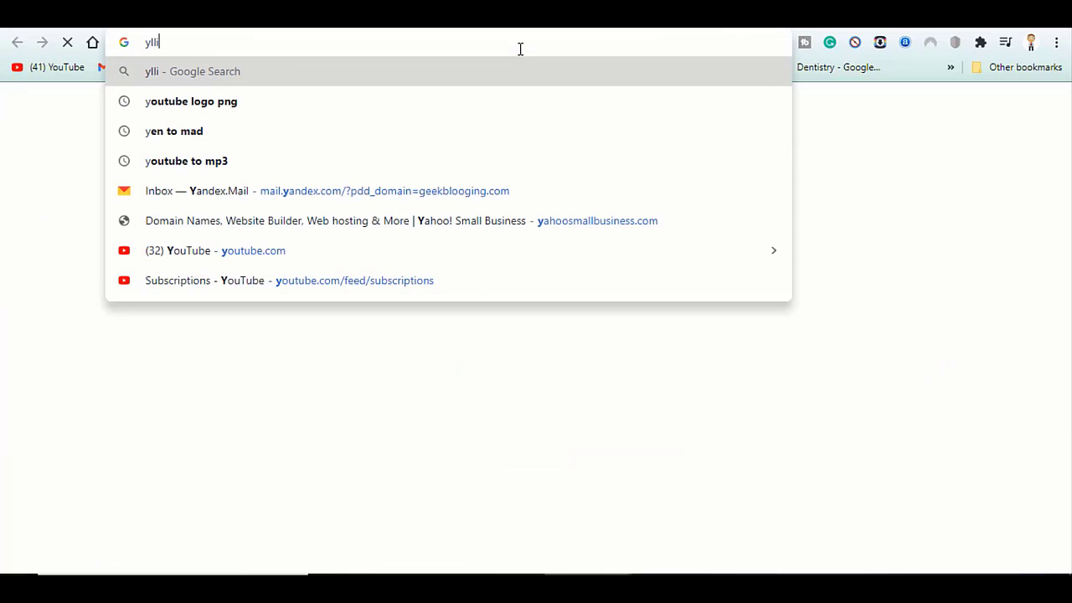
Go to yllix.com and open its Ad Tags generator page
{"action": "type", "text": "ix"}
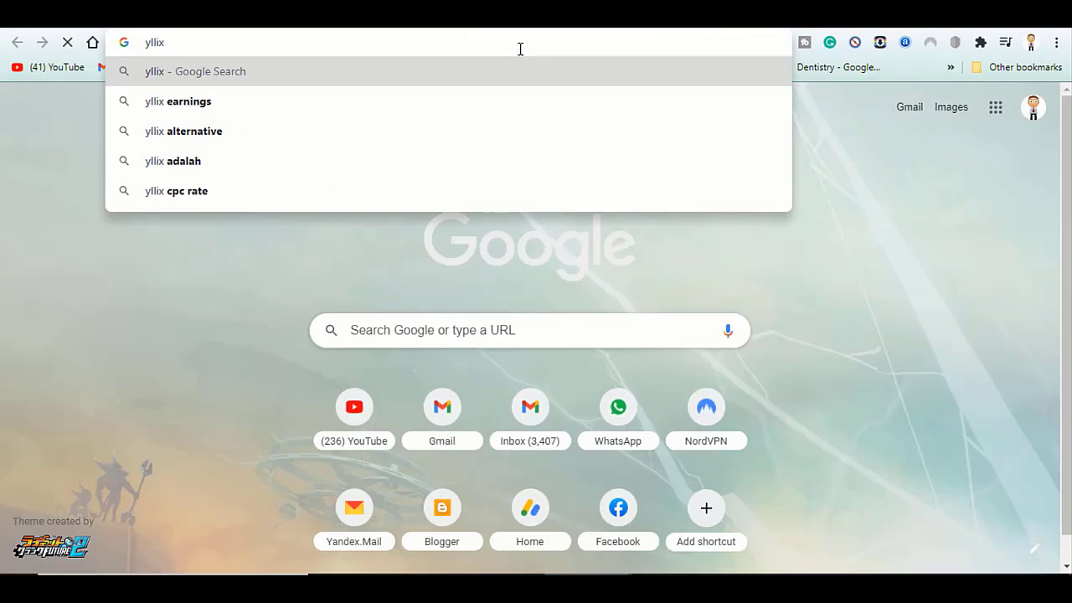
{"action": "key", "text": "ctrl+Return"}
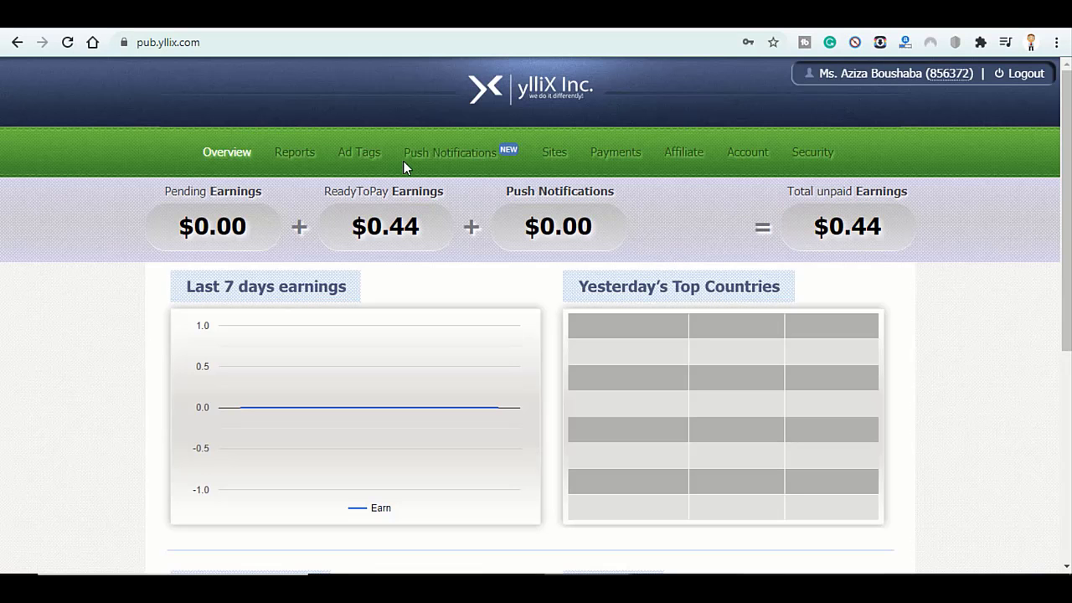
{"action": "left_click", "coordinate": [373, 158]}
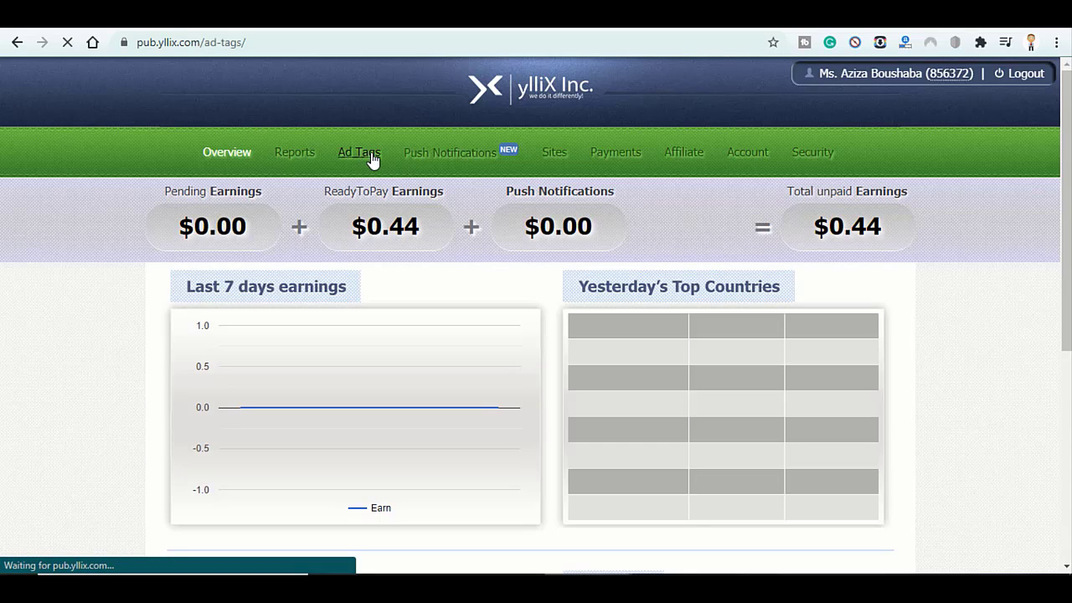
{"action": "scroll", "coordinate": [495, 330], "scroll_direction": "down", "scroll_amount": 3}
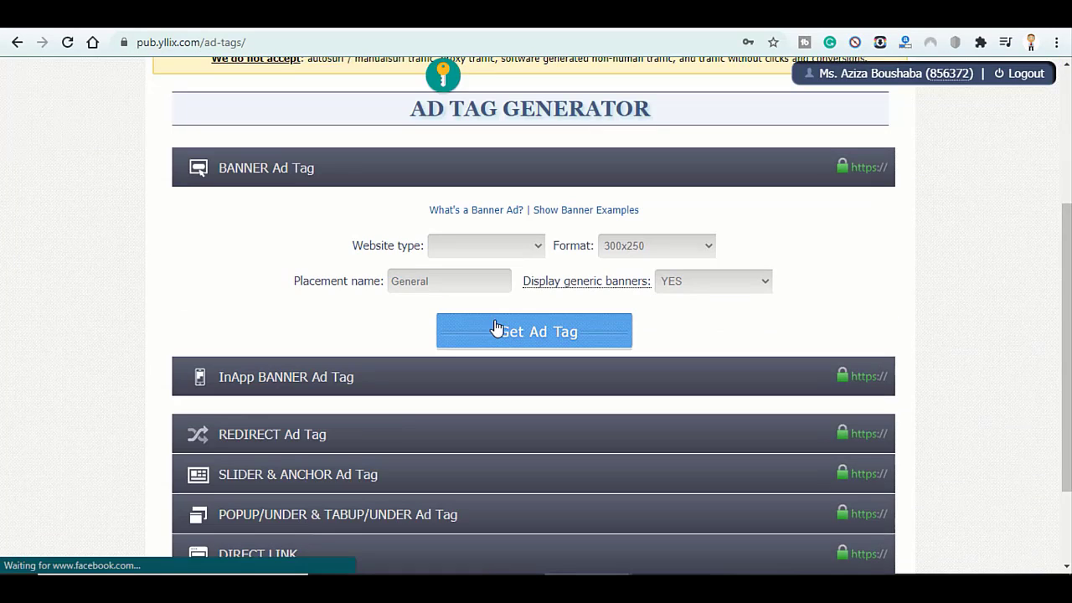
Generate a Mainstream 728x90 banner ad tag and select all of its code
{"action": "left_click", "coordinate": [485, 245]}
{"action": "left_click", "coordinate": [488, 277]}
{"action": "left_click", "coordinate": [641, 248]}
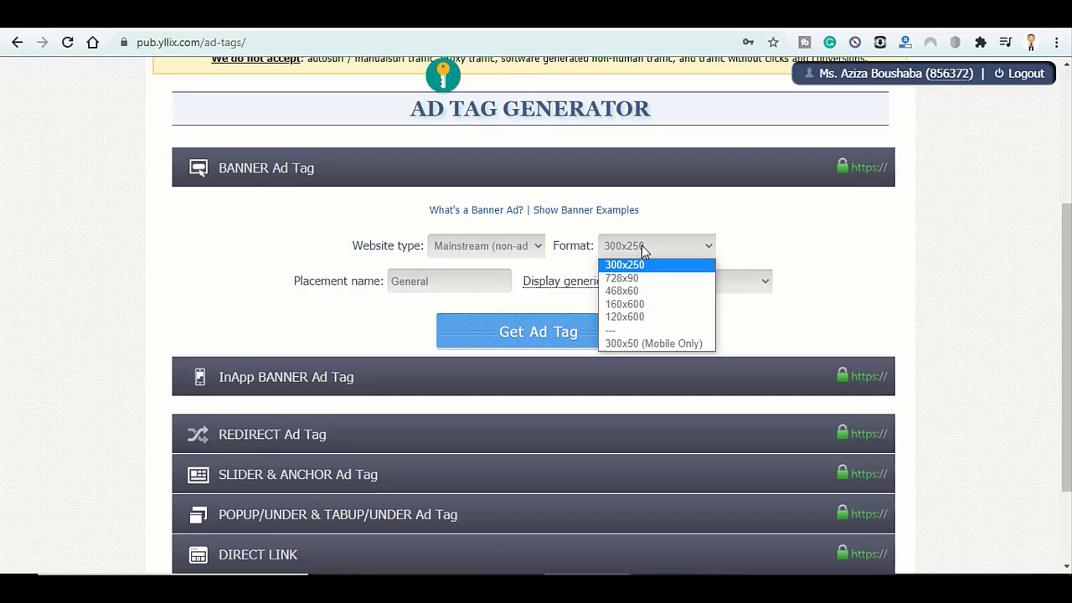
{"action": "left_click", "coordinate": [636, 276]}
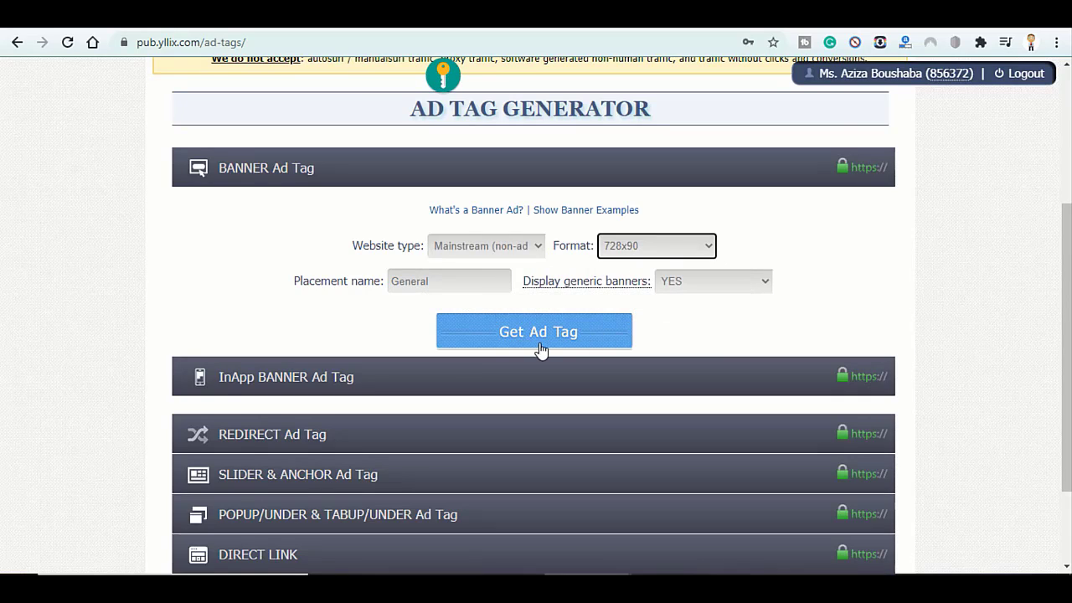
{"action": "left_click", "coordinate": [492, 333]}
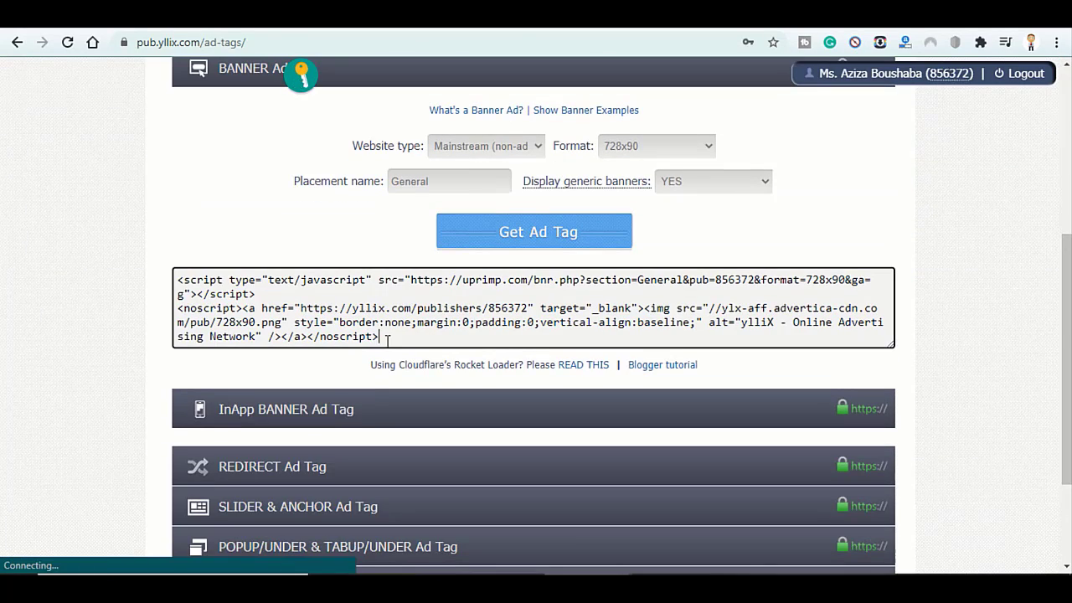
{"action": "left_click", "coordinate": [390, 339]}
{"action": "key", "text": "ctrl+a"}
{"action": "key", "text": "ctrl+c"}
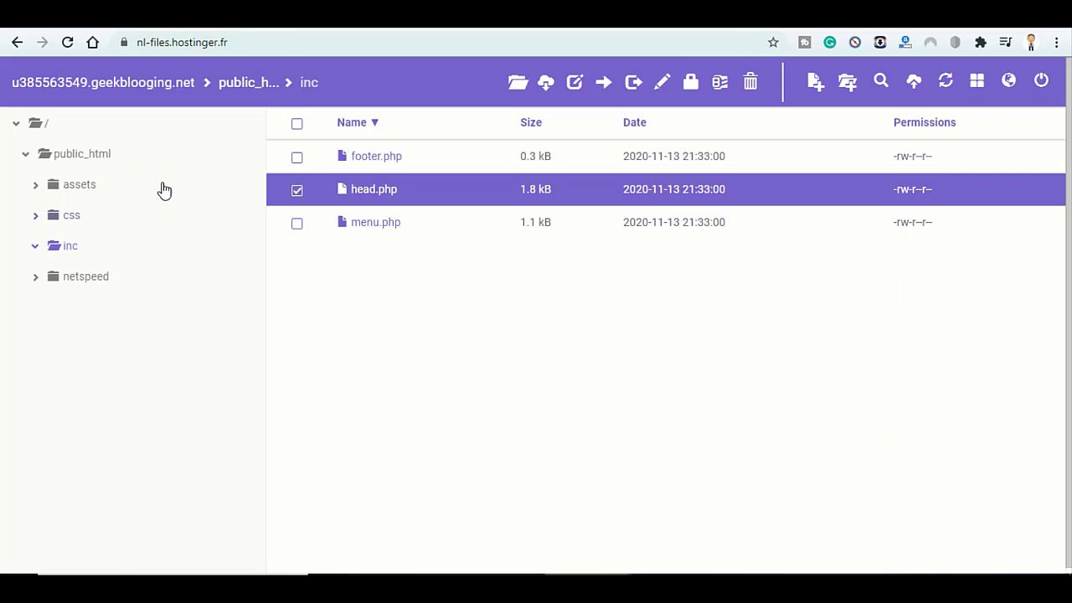
Paste the yllix banner code under config.php's small-top Ad Unit comment and save the file
{"action": "left_click", "coordinate": [76, 155]}
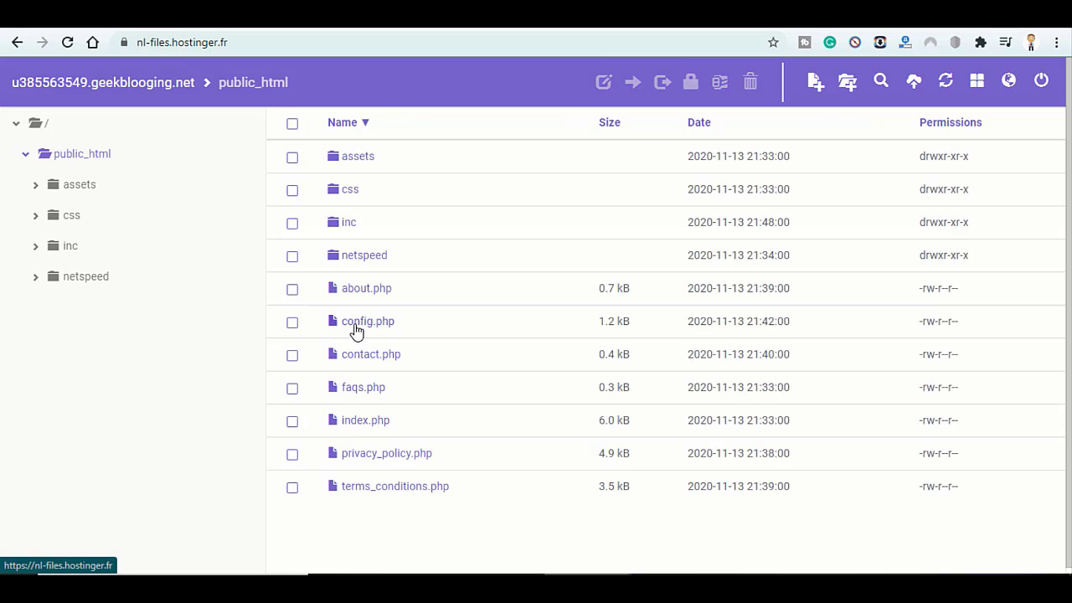
{"action": "double_click", "coordinate": [356, 327]}
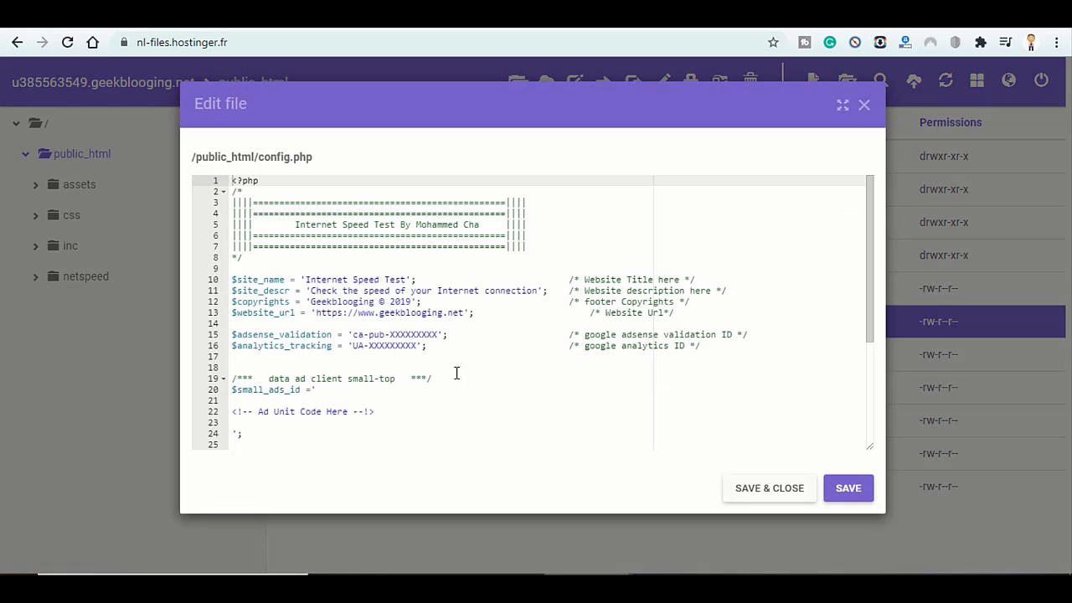
{"action": "left_click_drag", "start_coordinate": [861, 268], "coordinate": [868, 408]}
{"action": "left_click", "coordinate": [397, 263]}
{"action": "key", "text": "Return"}
{"action": "key", "text": "ctrl+v"}
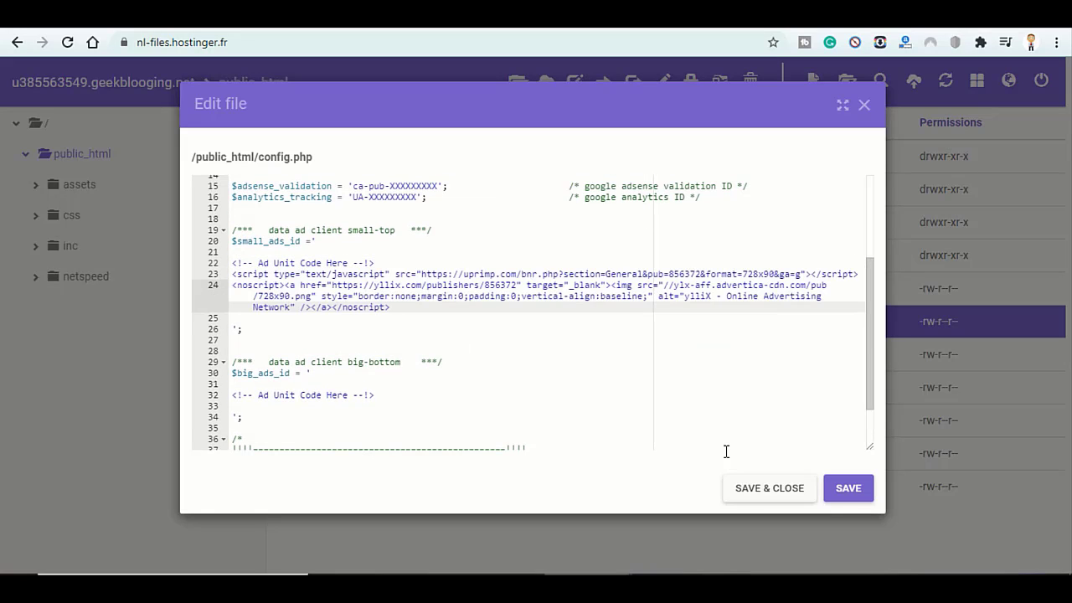
{"action": "left_click", "coordinate": [794, 487]}
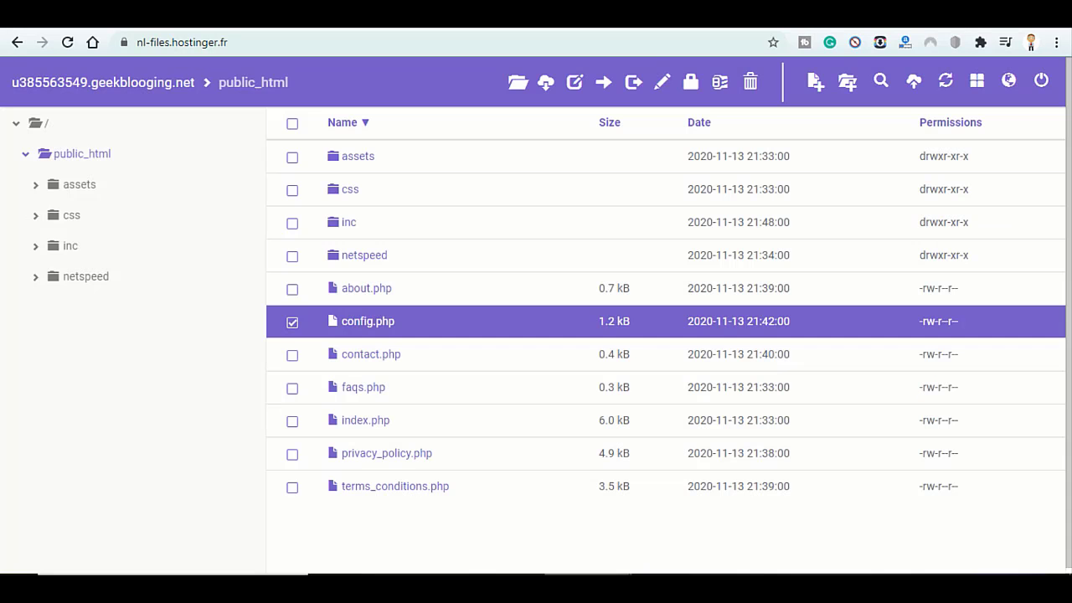
Load the live geekblogging.net homepage and scroll to the new ad above the gauges
{"action": "left_click", "coordinate": [649, 536]}
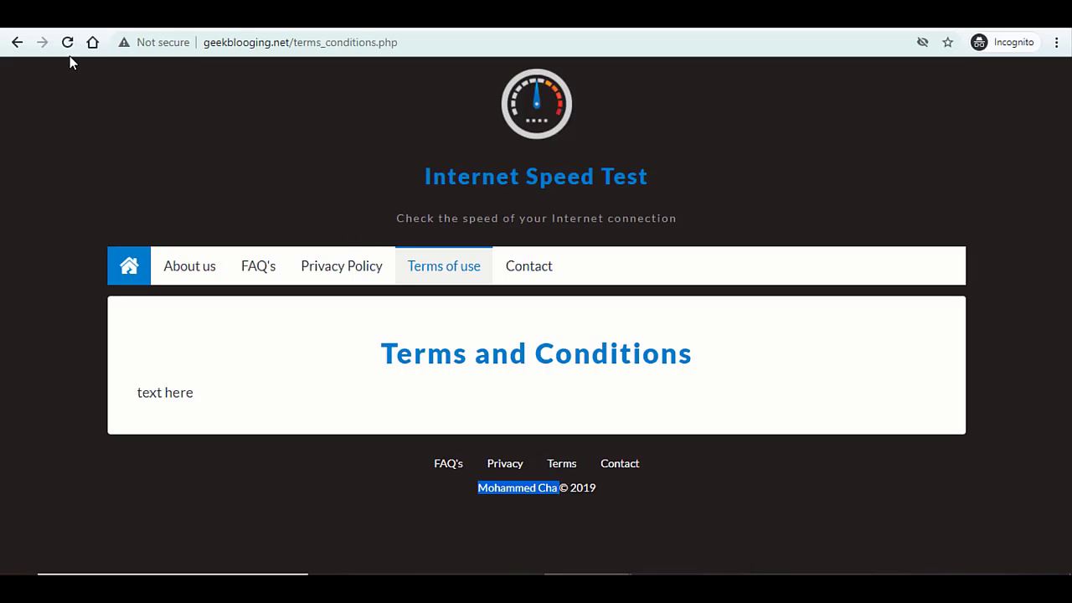
{"action": "left_click", "coordinate": [129, 269]}
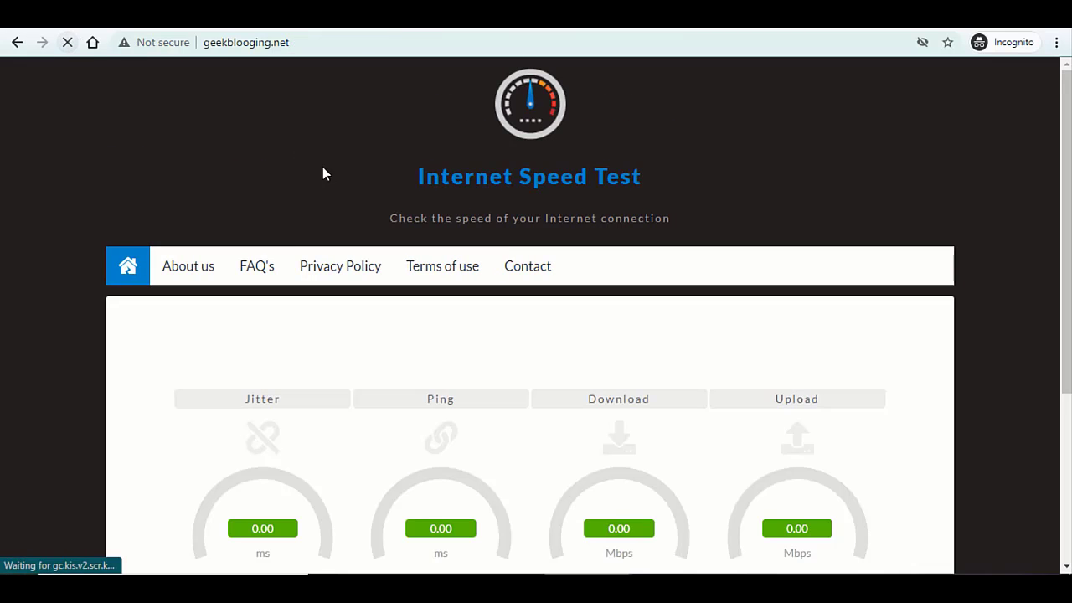
{"action": "scroll", "coordinate": [587, 251], "scroll_direction": "down", "scroll_amount": 1}
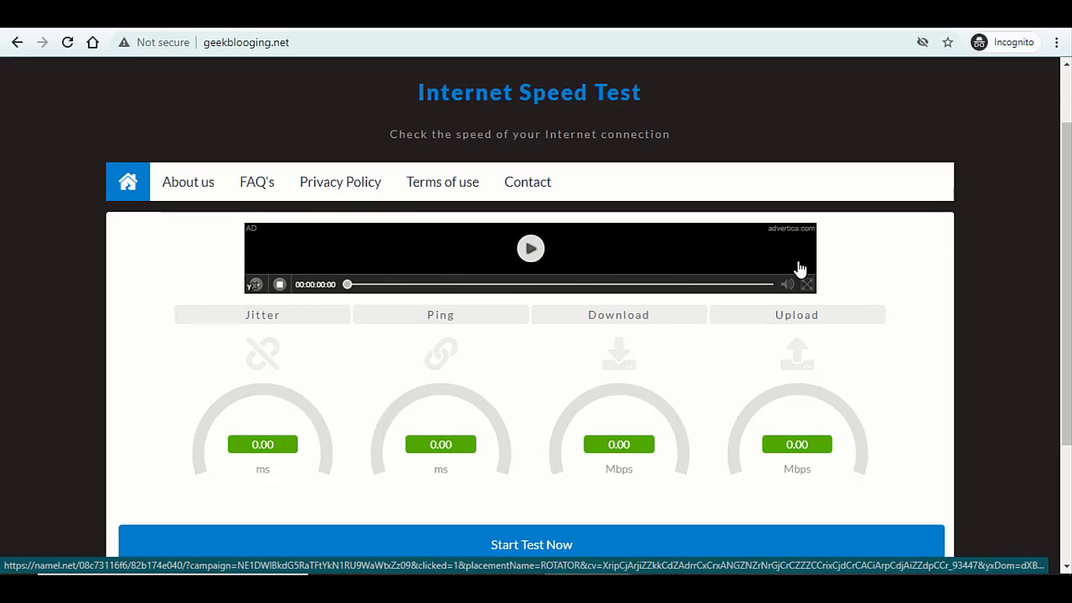
{"action": "scroll", "coordinate": [842, 250], "scroll_direction": "down", "scroll_amount": 1}
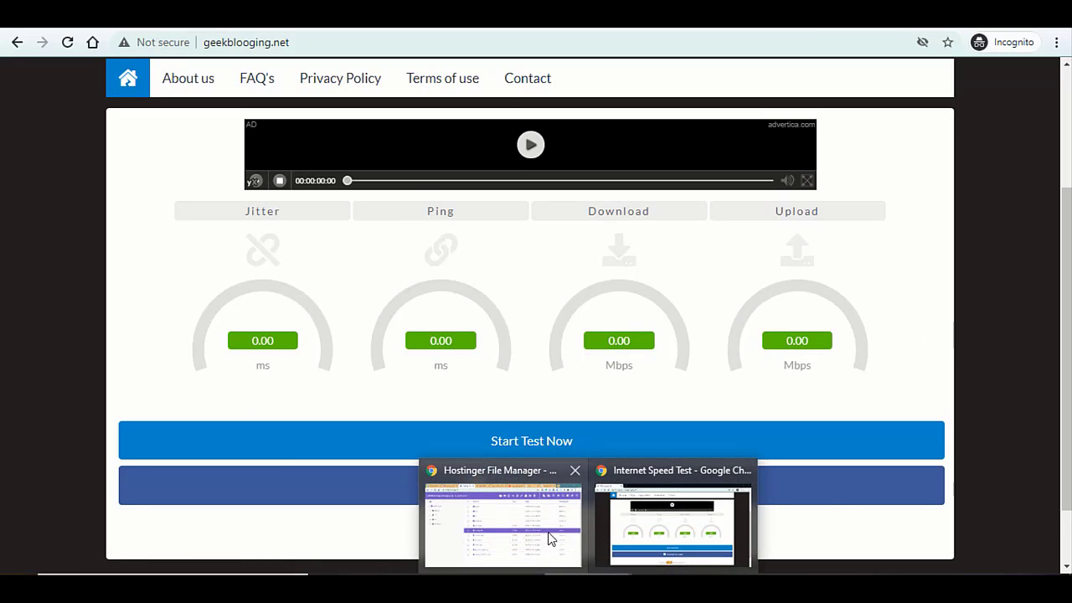
{"action": "left_click", "coordinate": [540, 535]}
{"action": "double_click", "coordinate": [401, 325]}
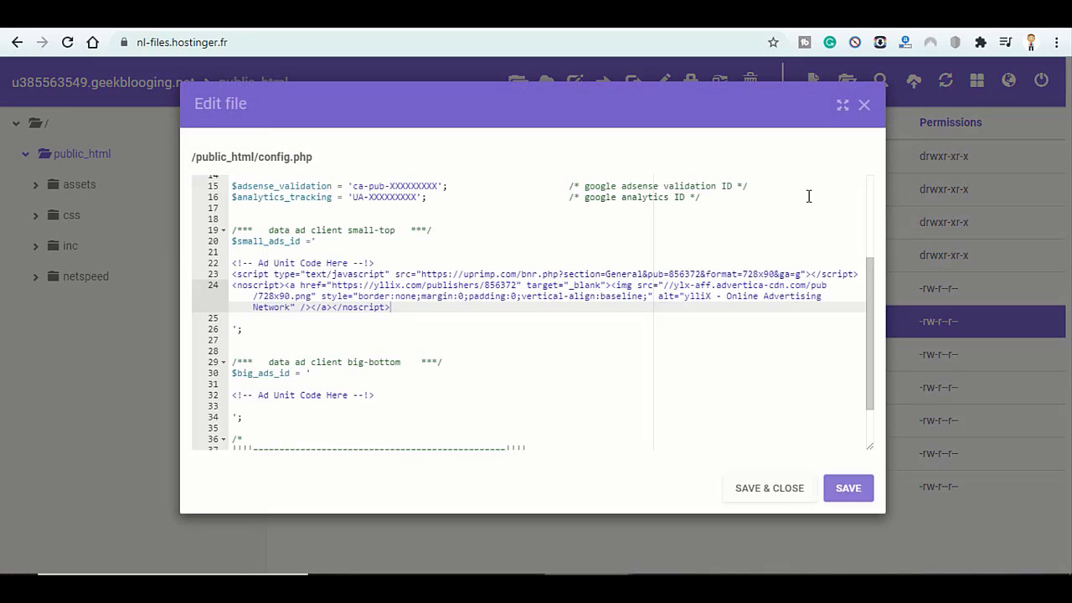
{"action": "left_click", "coordinate": [387, 397]}
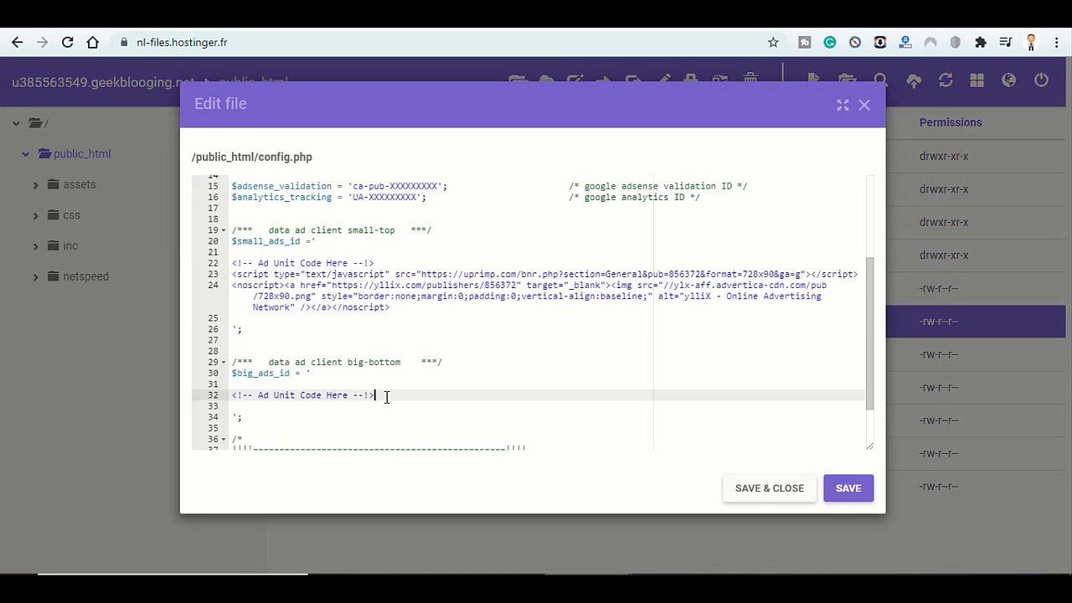
{"action": "left_click_drag", "start_coordinate": [300, 395], "coordinate": [323, 397]}
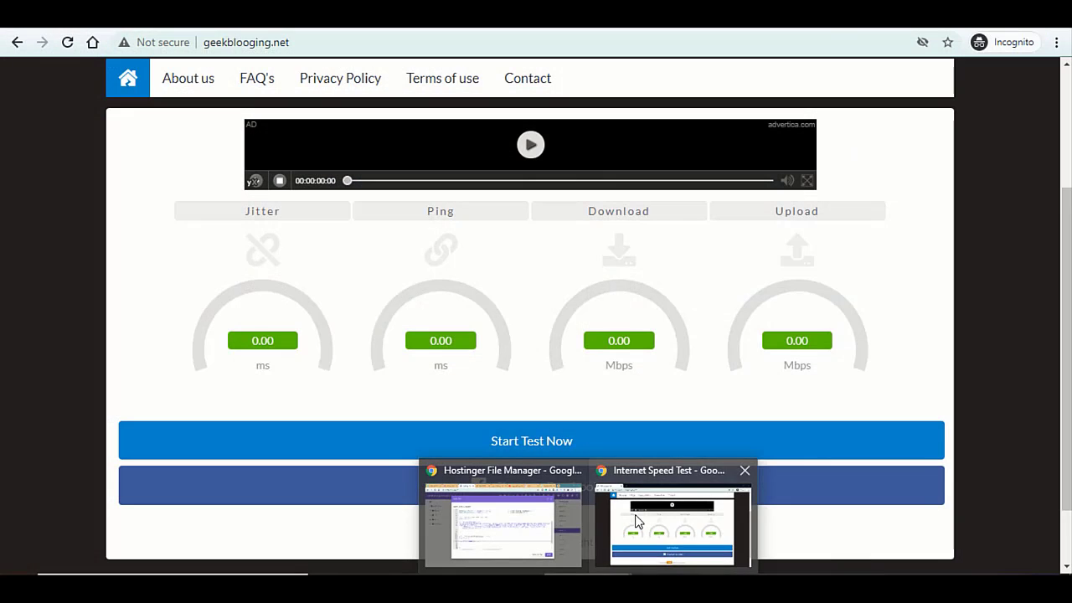
{"action": "left_click", "coordinate": [634, 514]}
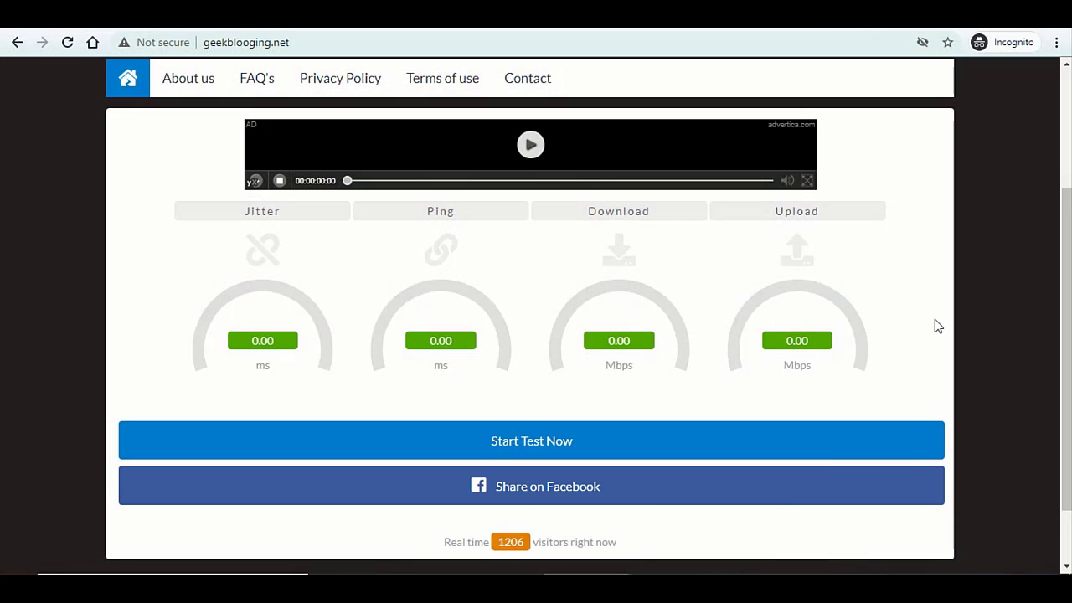
{"action": "scroll", "coordinate": [529, 315], "scroll_direction": "up", "scroll_amount": 2}
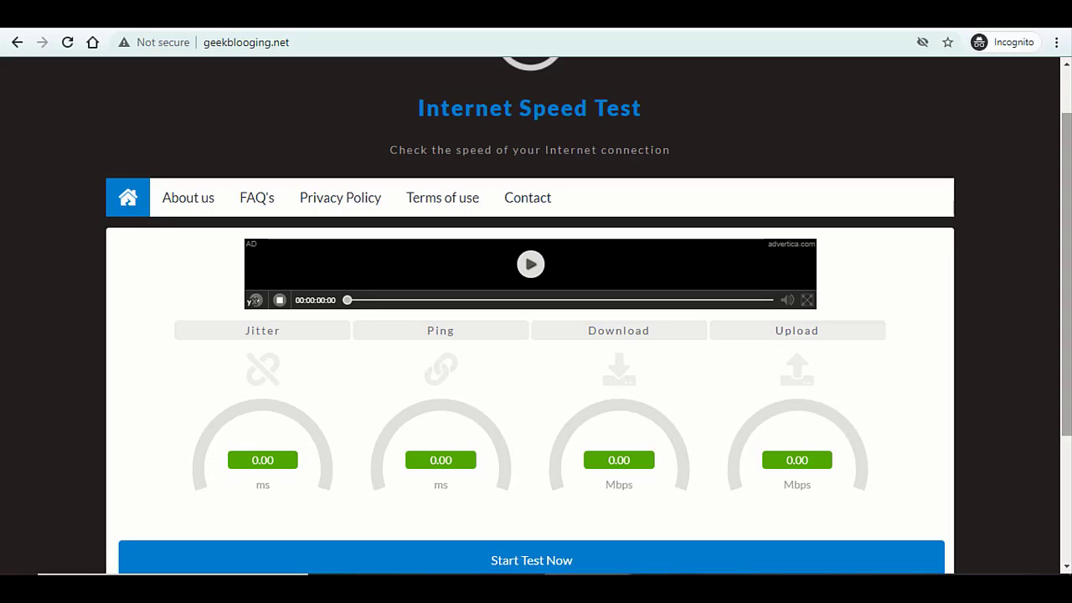
{"action": "scroll", "coordinate": [529, 315], "scroll_direction": "down", "scroll_amount": 1}
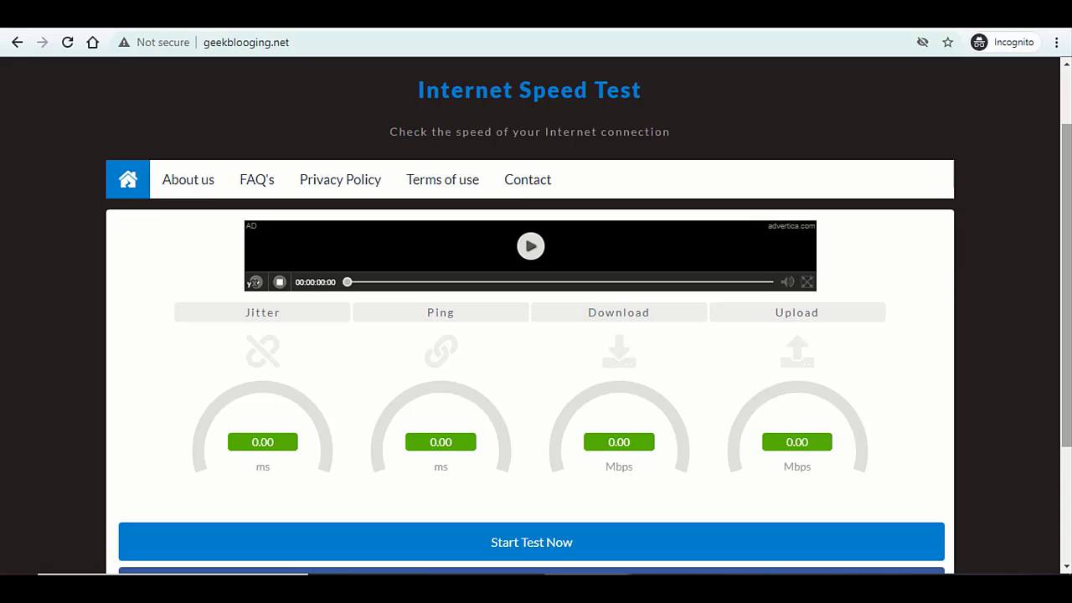
{"action": "scroll", "coordinate": [536, 315], "scroll_direction": "down", "scroll_amount": 1}
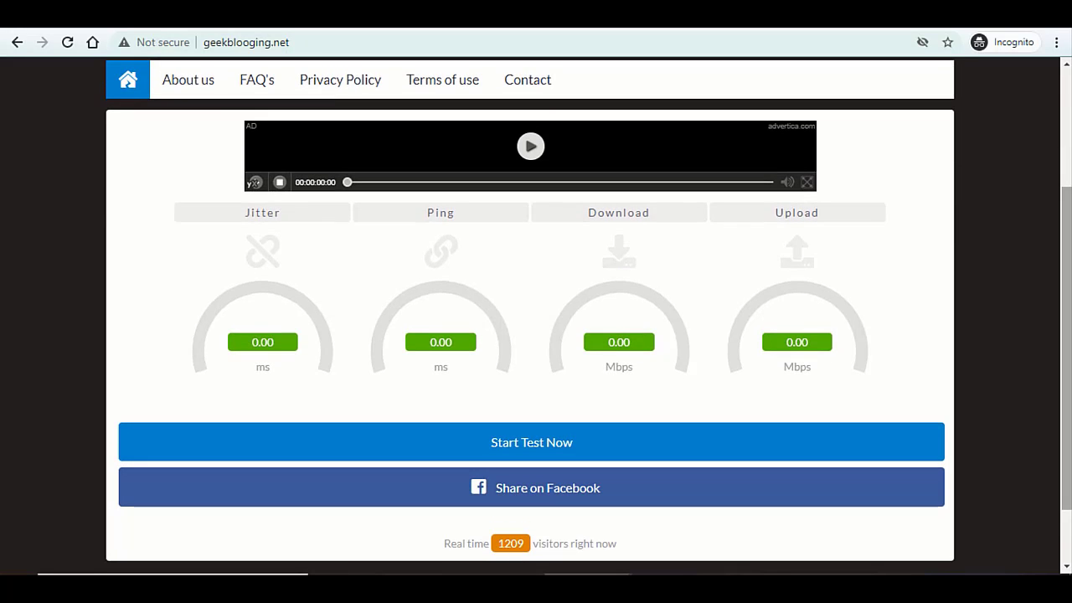